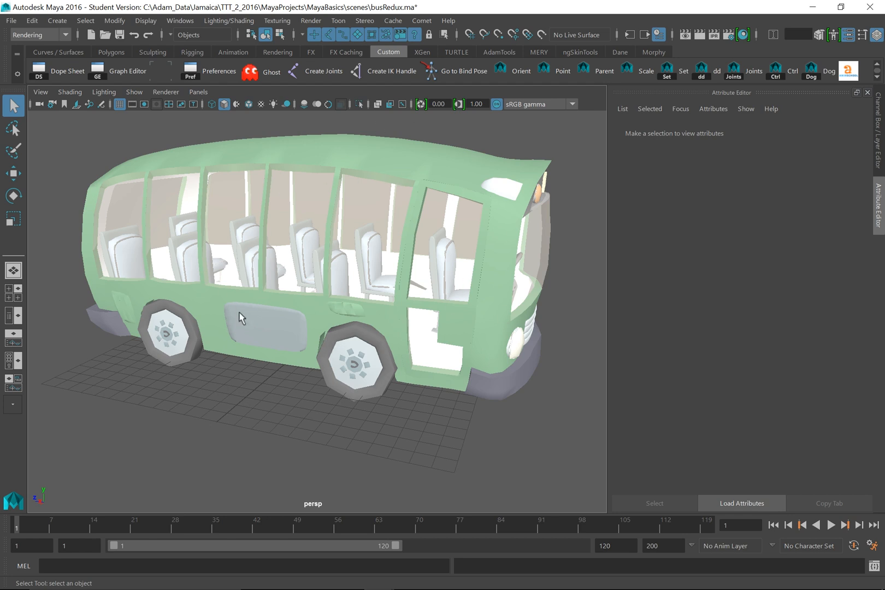
Step: Set the current project to the MayaBasics folder in MayaProjects
click(11, 20)
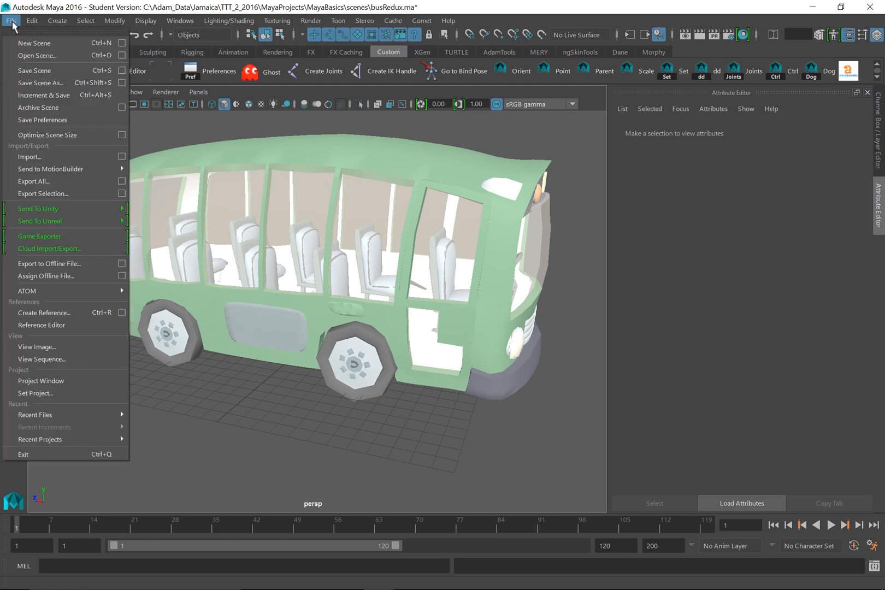
click(73, 391)
click(285, 83)
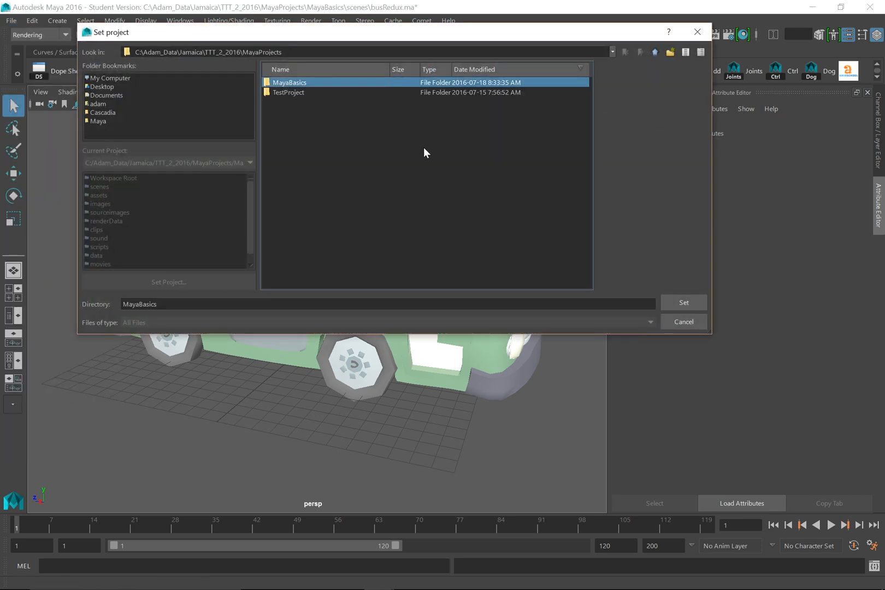
click(684, 303)
Step: Save the scene as busRedux.ma in the project's scenes folder, replacing the existing file
alt+middle_drag(318, 368, 312, 419)
scroll(308, 405, down, 1)
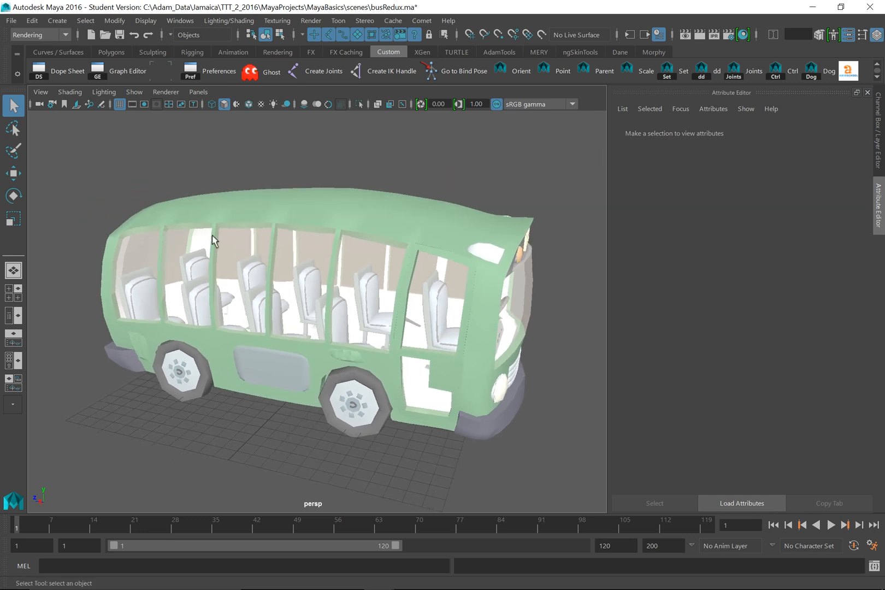
click(19, 23)
click(27, 82)
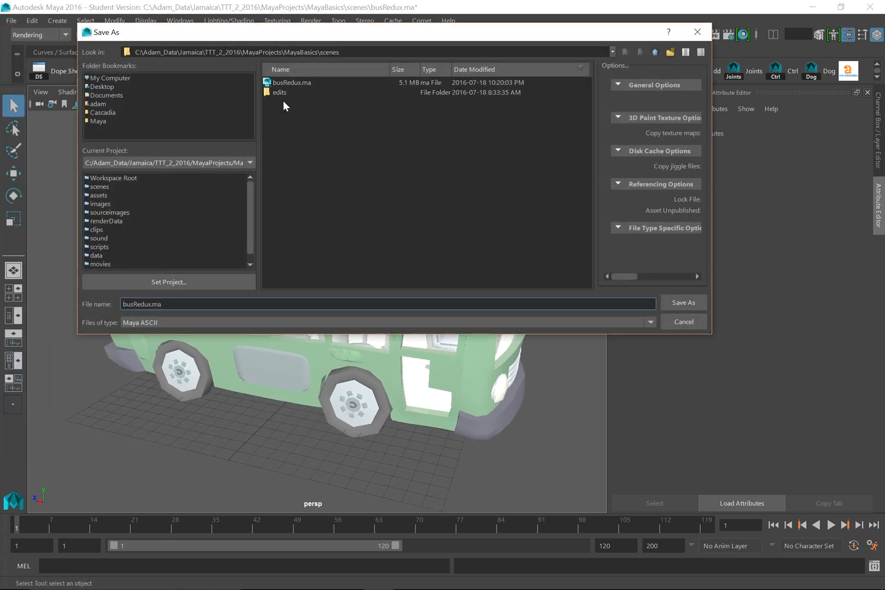
click(287, 83)
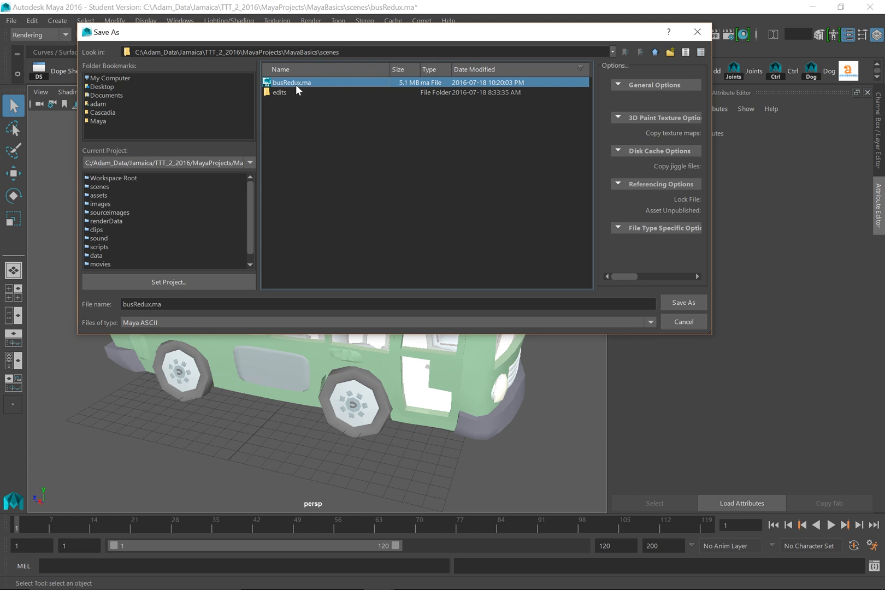
click(684, 303)
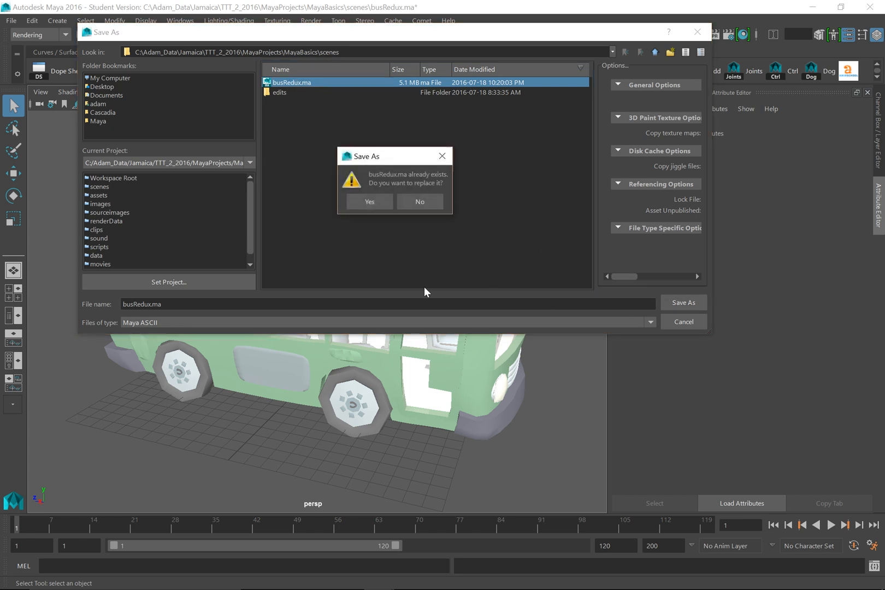
click(369, 202)
click(417, 316)
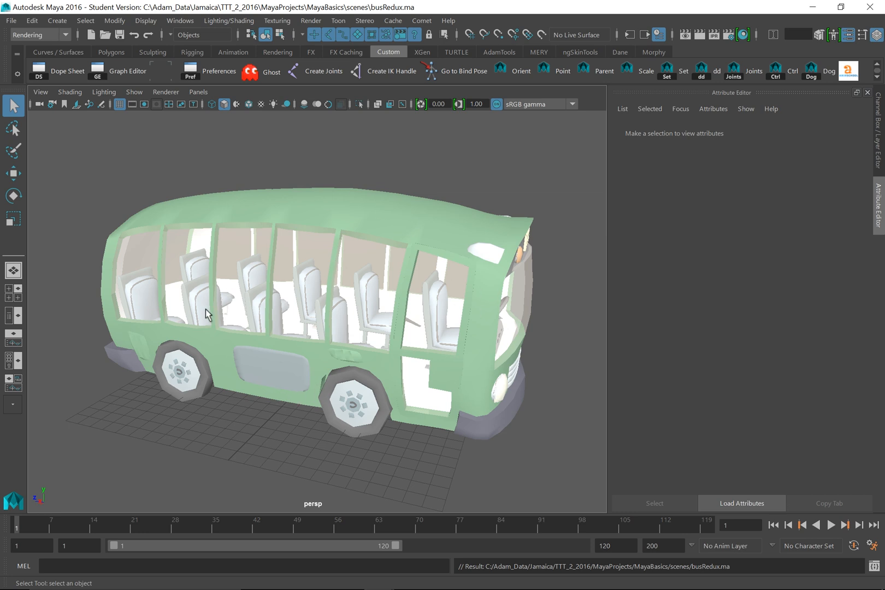
Step: Switch the perspective view to textured display and open the Hypershade
alt+drag(276, 359, 276, 380)
key(6)
alt+right_drag(277, 380, 290, 417)
mouse_move(290, 417)
alt+mouse_down()
mouse_move(281, 420)
mouse_move(293, 419)
alt+mouse_up()
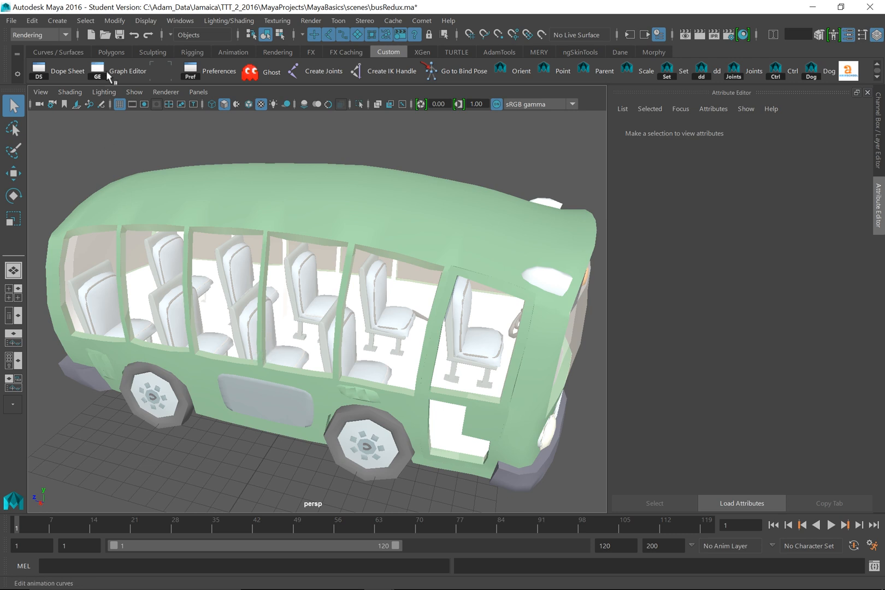
click(180, 21)
mouse_move(224, 89)
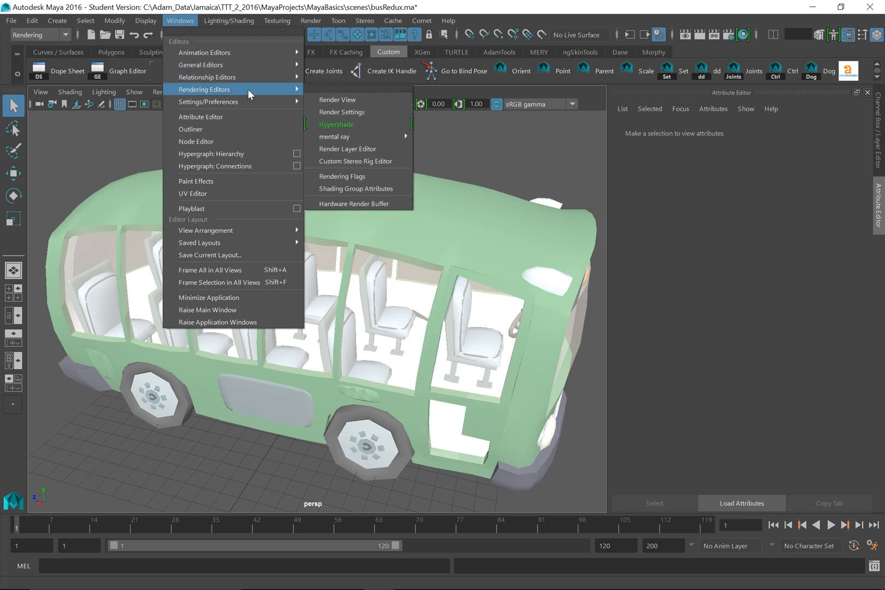
click(364, 124)
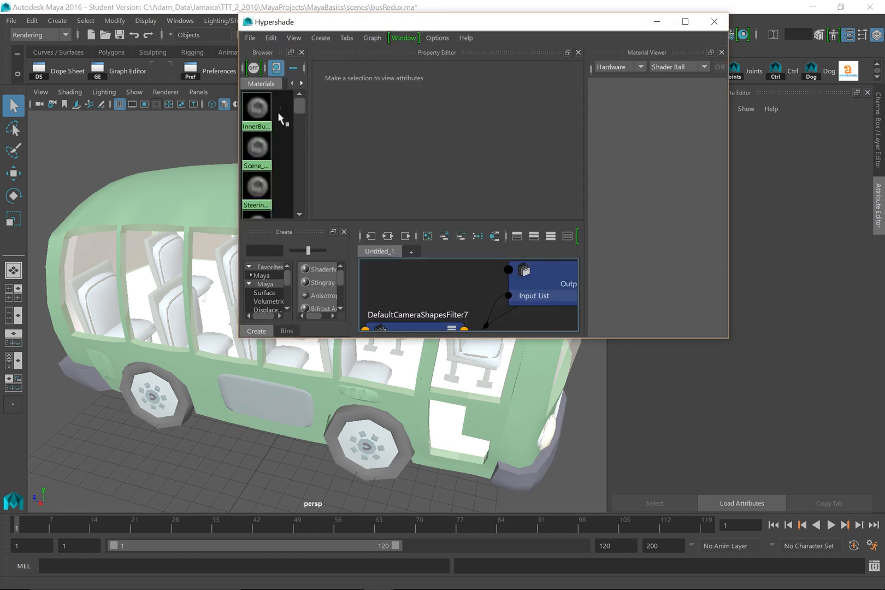
Step: Delete InnerBusMat, SteeringWhelAndTrimMat, advertBoardMat, the bumper material, busFrameMat and busGrilleMetalMat from the Hypershade materials
shift+click(256, 156)
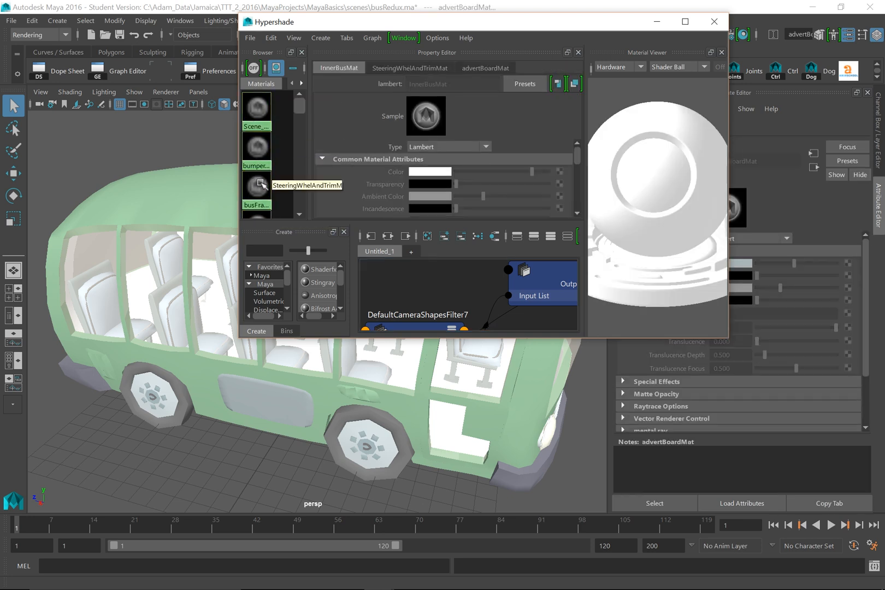
key(Delete)
click(258, 165)
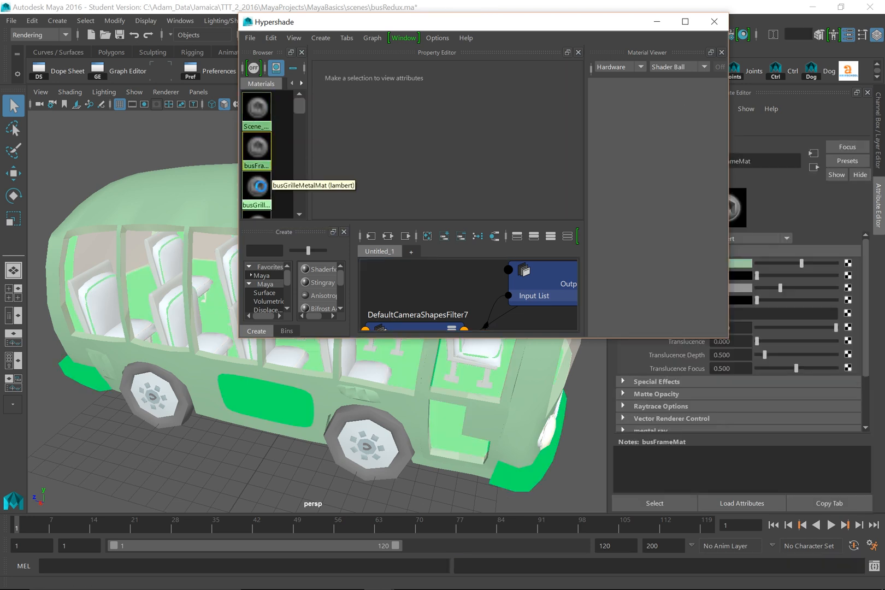
key(Delete)
click(257, 165)
key(Delete)
Step: Delete the bus seat material, busSignMat and the other materials listed before the dashboard material
click(257, 164)
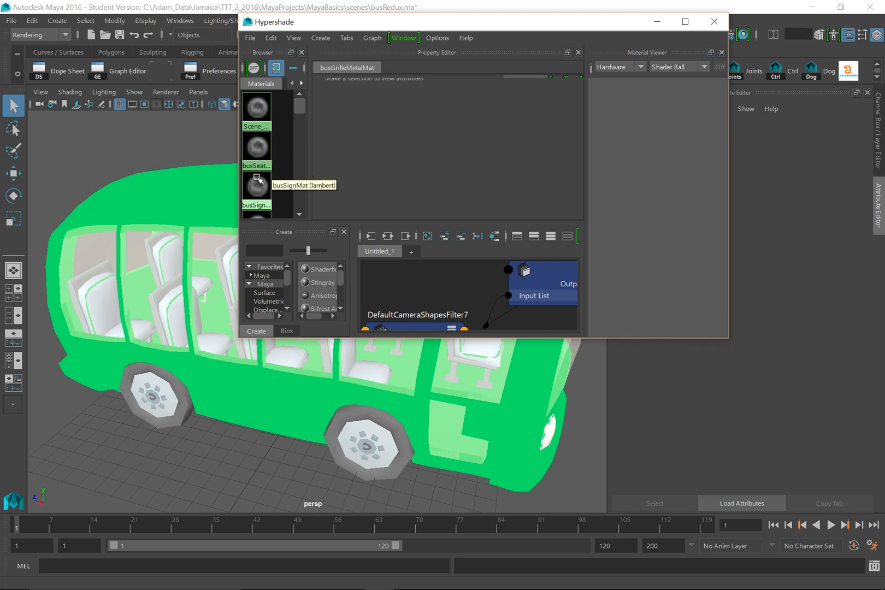
shift+click(258, 183)
key(Delete)
click(258, 158)
shift+click(257, 182)
key(Delete)
click(258, 183)
key(Delete)
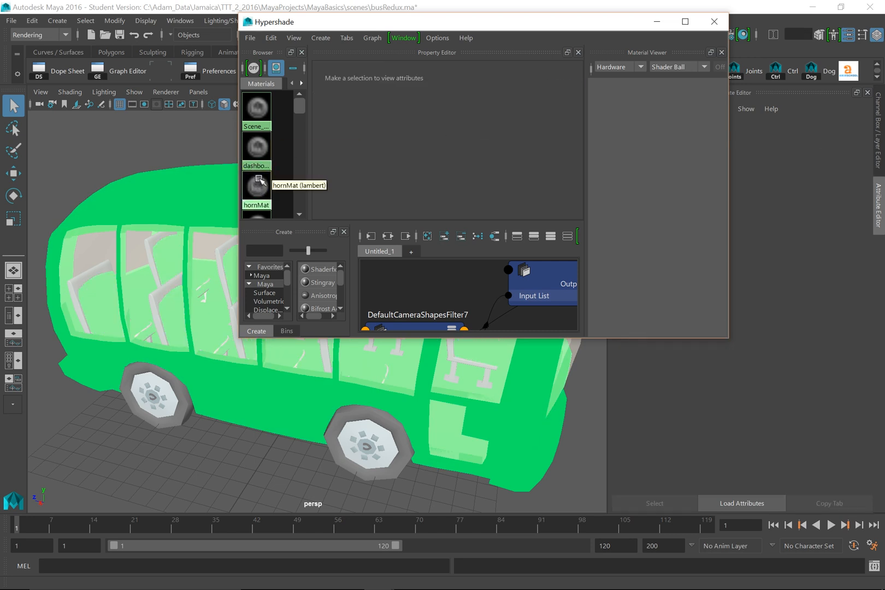
Step: Delete the materials from the dashboard material and hornMat onward, up to the default lambert1
click(258, 186)
key(Delete)
click(257, 188)
key(Delete)
click(257, 187)
key(Delete)
click(257, 184)
key(Delete)
click(257, 160)
key(Delete)
click(258, 179)
key(Delete)
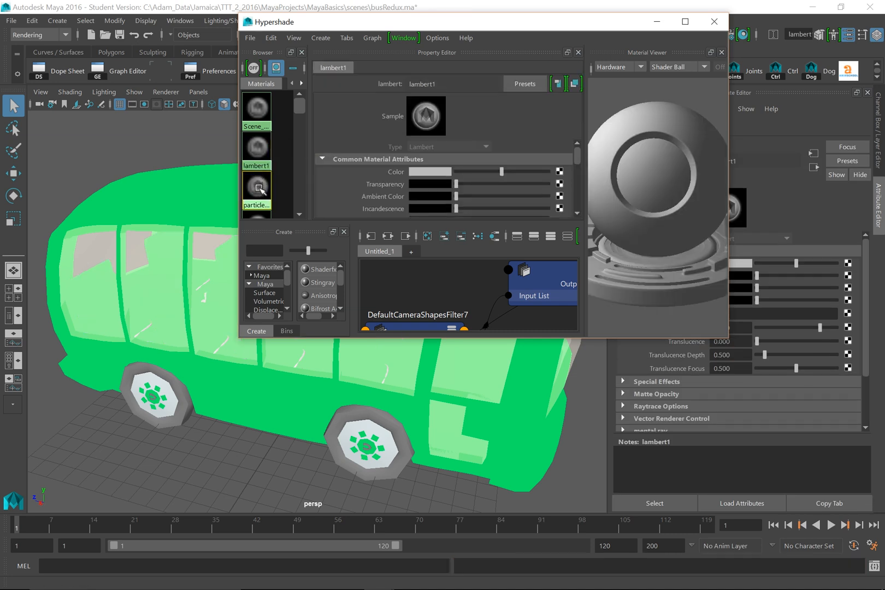
Step: Delete all remaining custom materials, including the tire, wheel disc, window and scene materials, leaving only the default ones
click(259, 185)
key(Delete)
scroll(300, 119, down, 2)
scroll(300, 120, down, 5)
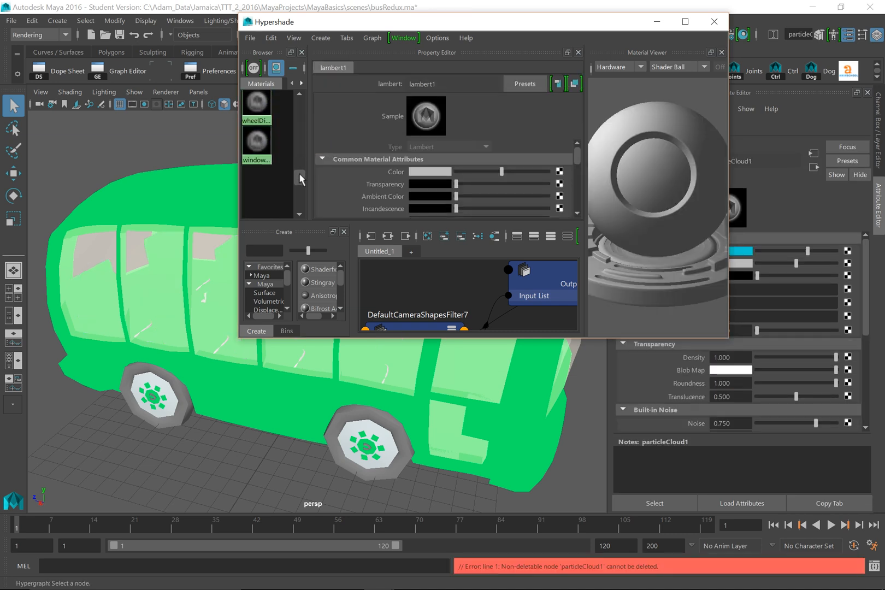
drag(258, 117, 255, 109)
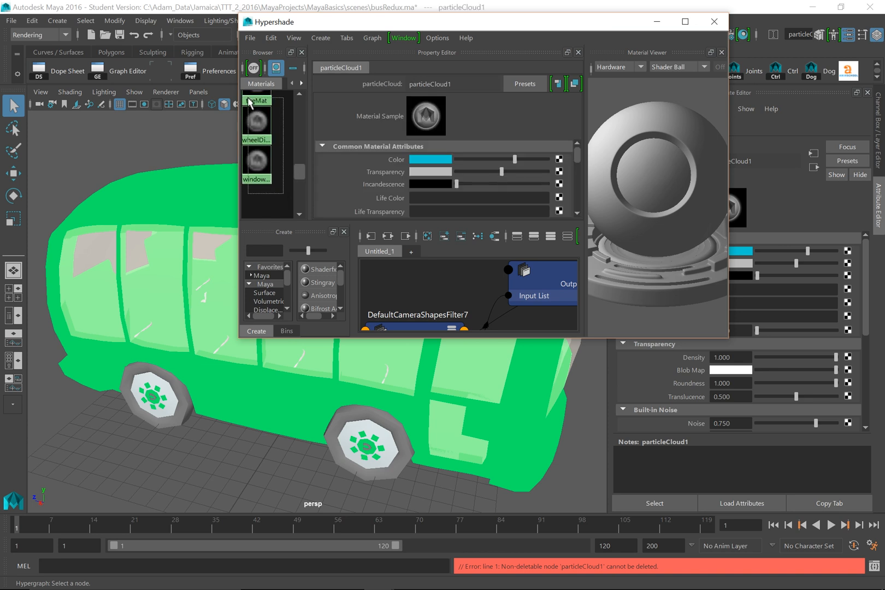
key(Delete)
drag(302, 174, 301, 155)
drag(284, 197, 254, 98)
key(Delete)
drag(299, 144, 295, 105)
key(Delete)
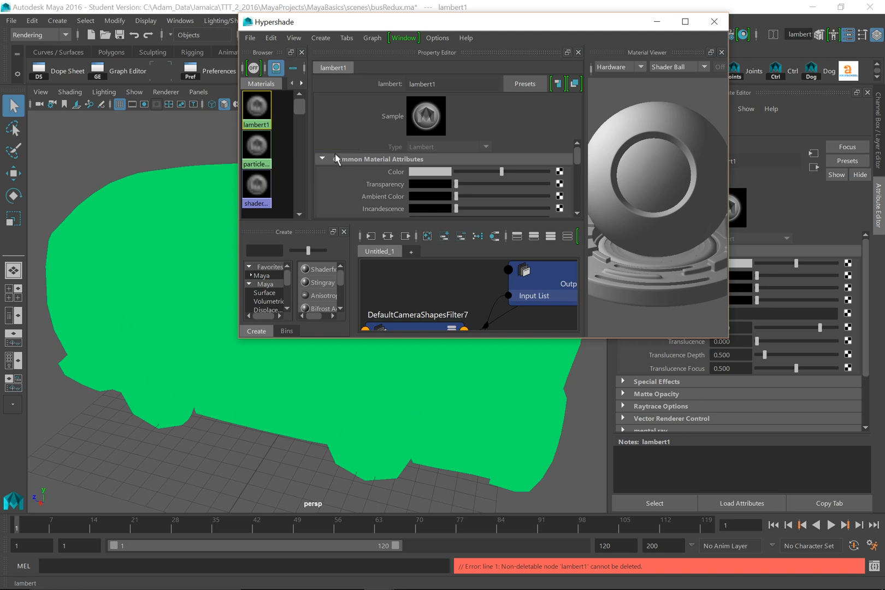
Step: Set the renderer to mental ray in the Render Settings, minimize that window and move the Hypershade clear of the bus
drag(340, 25, 500, 71)
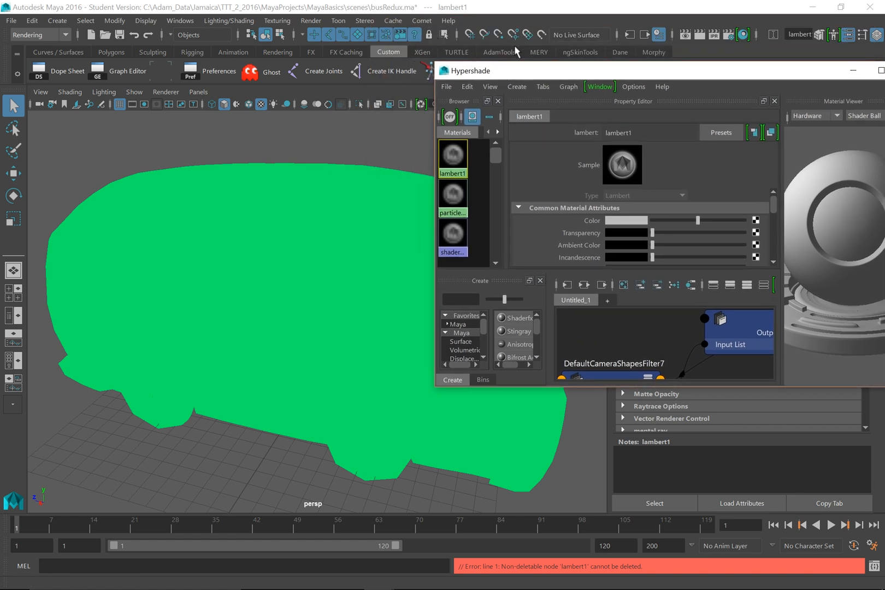
click(730, 40)
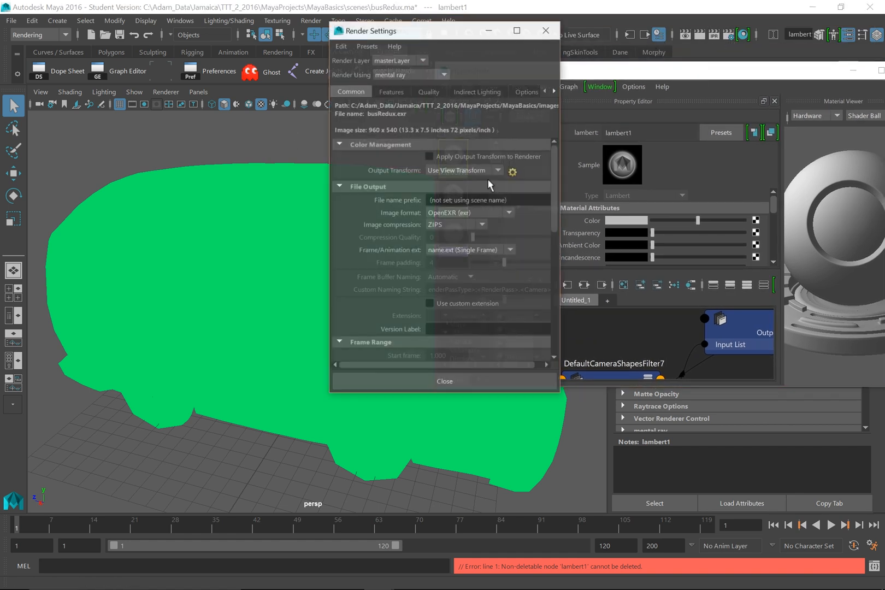
click(401, 78)
click(394, 124)
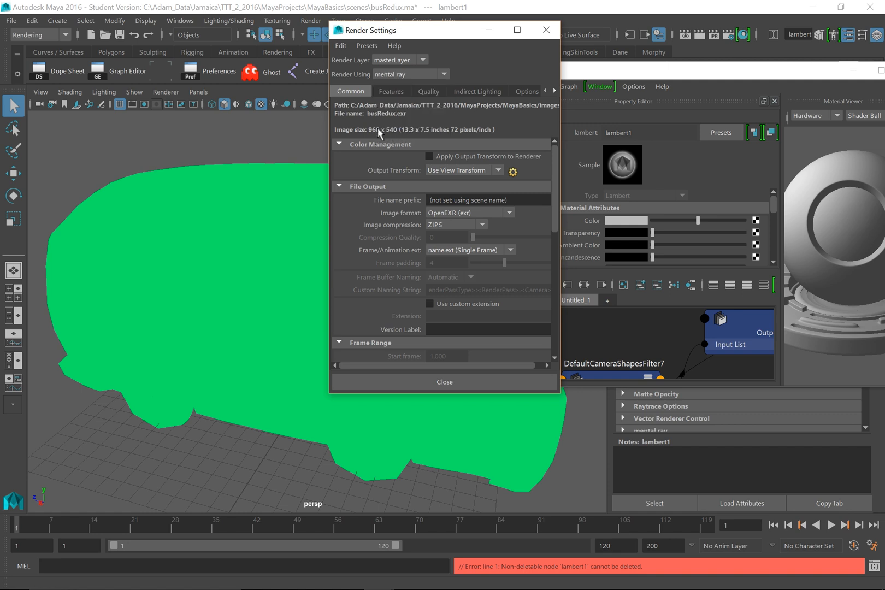
click(489, 30)
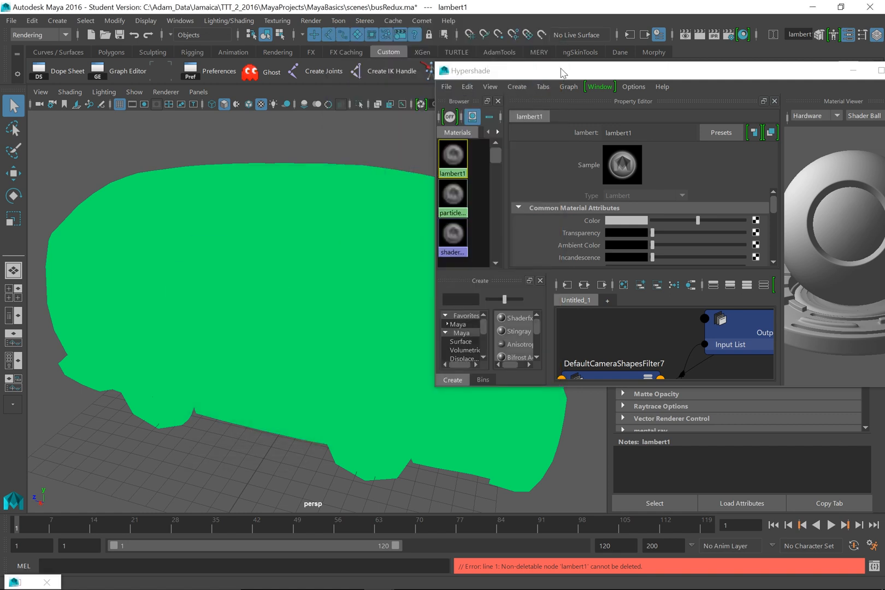
click(536, 83)
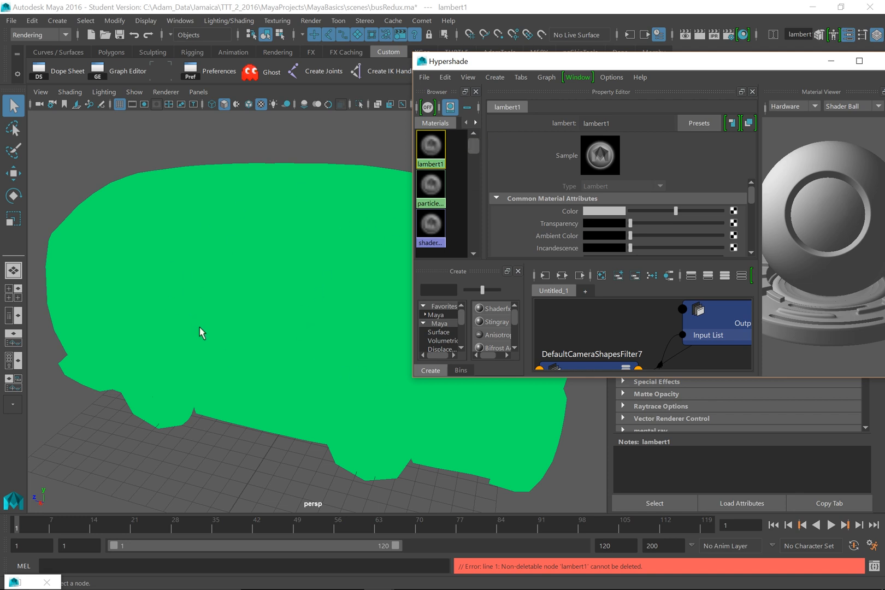
Step: Select all meshes inside transfogroup in the Outliner and assign lambert1's initialShadingGroup to them
click(181, 20)
click(204, 150)
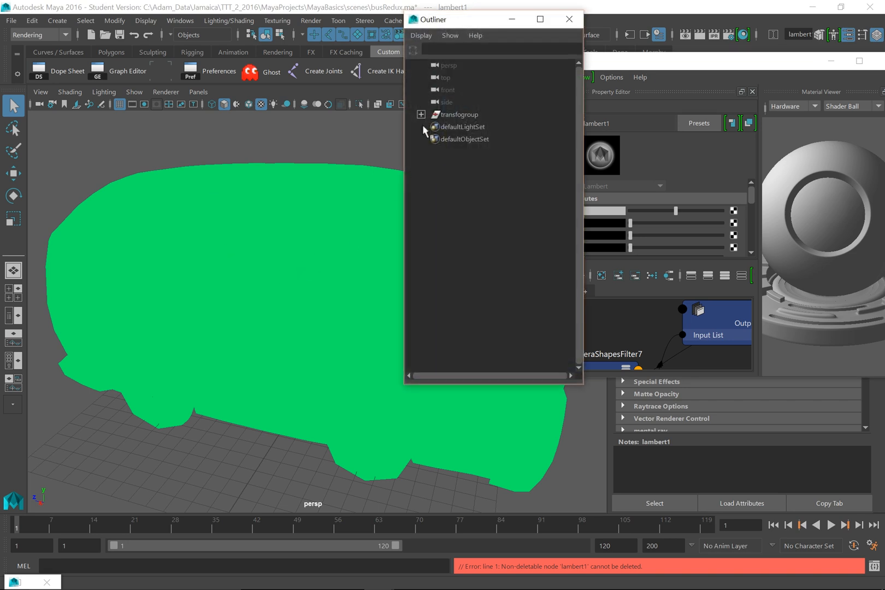
click(421, 114)
click(456, 127)
drag(579, 107, 605, 350)
shift+click(455, 336)
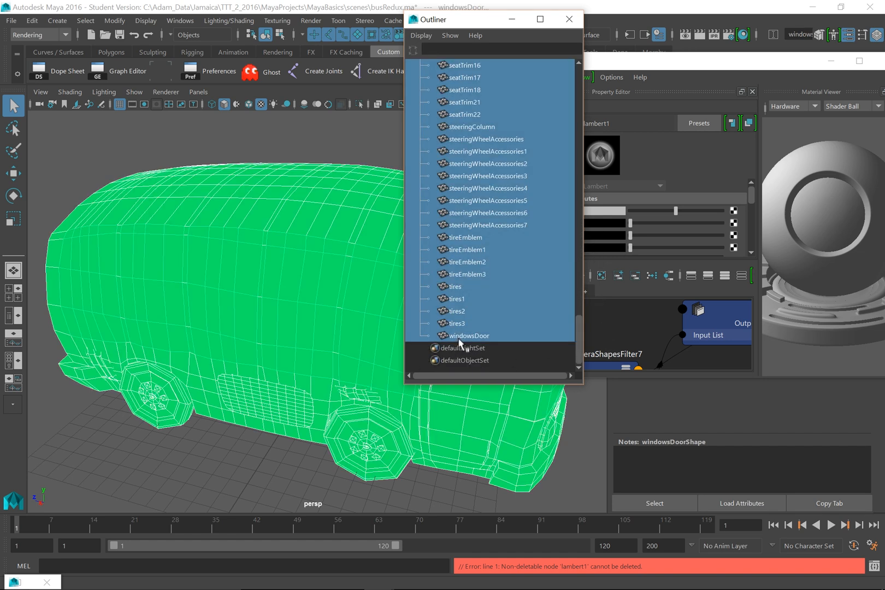
drag(478, 20, 281, 74)
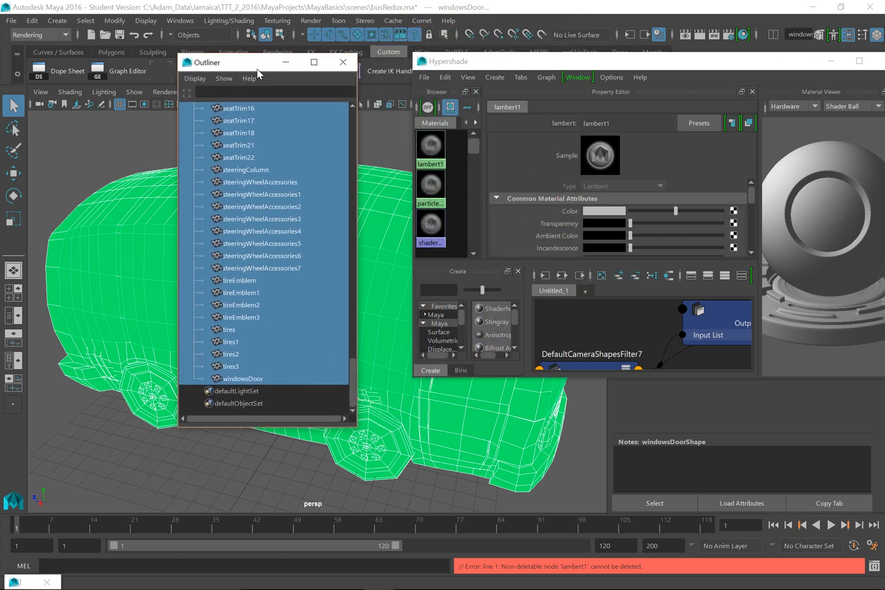
right_click(434, 155)
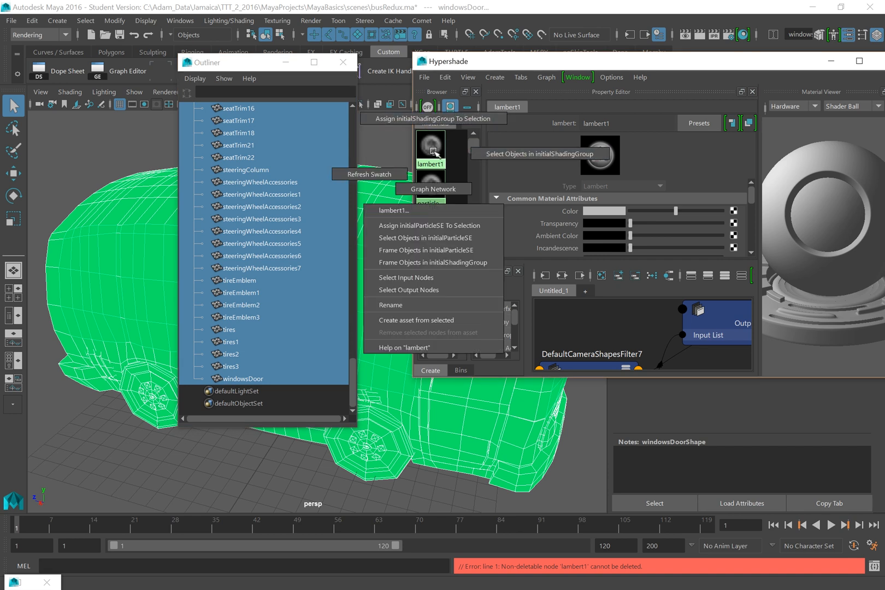
click(433, 119)
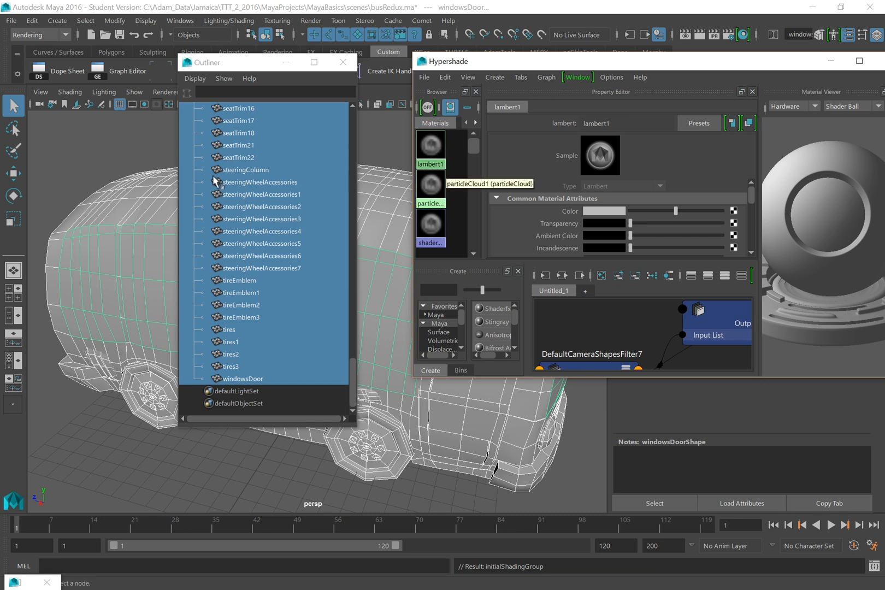
Step: Examine the lambert1 attributes of steeringWheelAccessories2 and bring the Hypershade back as a smaller floating window
click(243, 210)
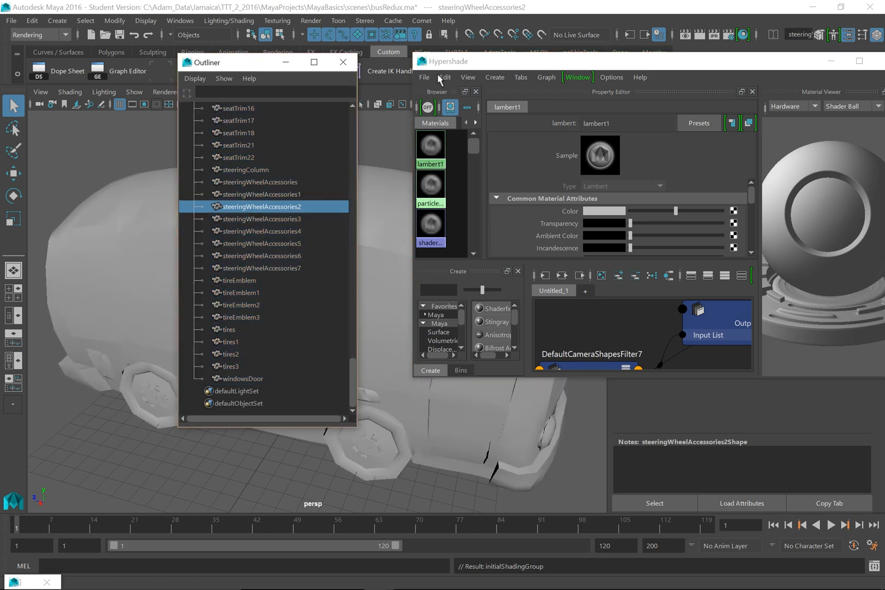
drag(560, 64, 299, 249)
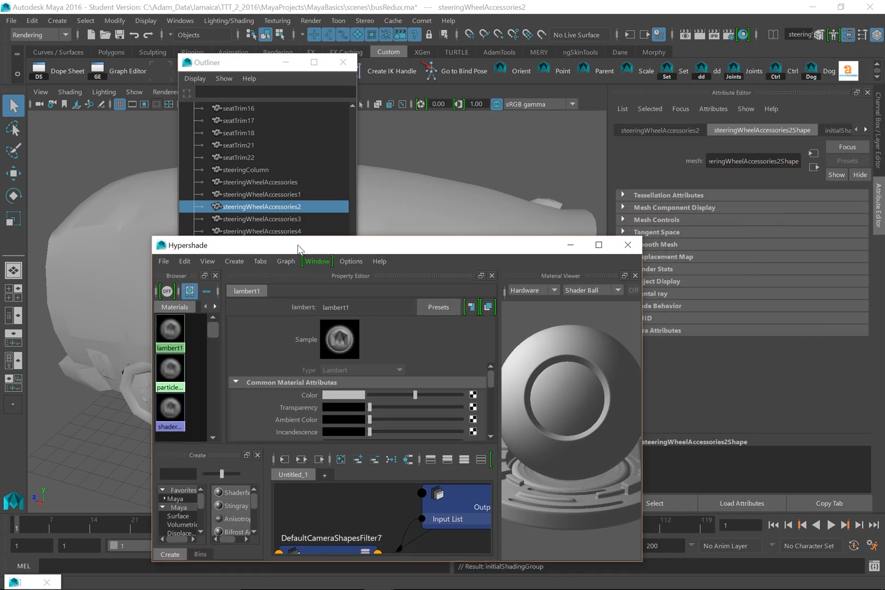
click(570, 245)
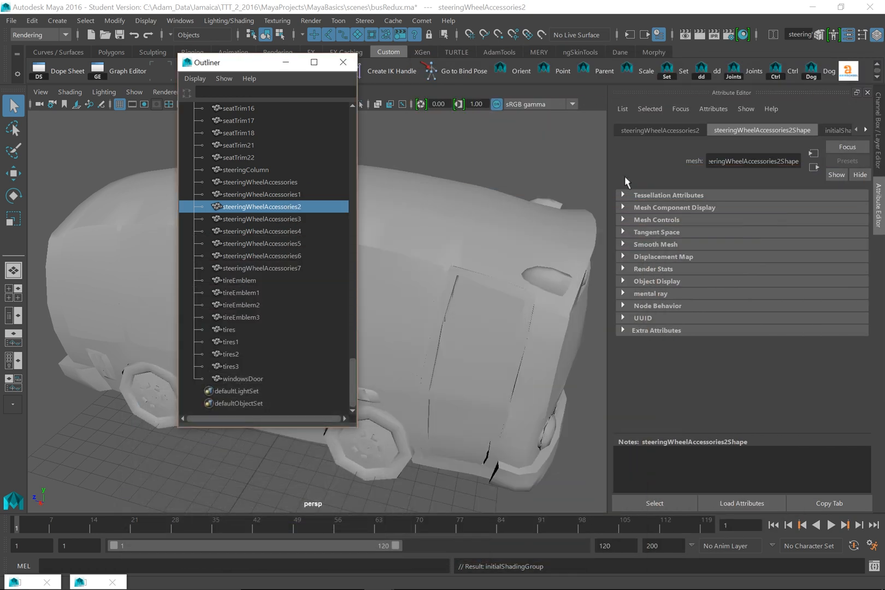
click(864, 129)
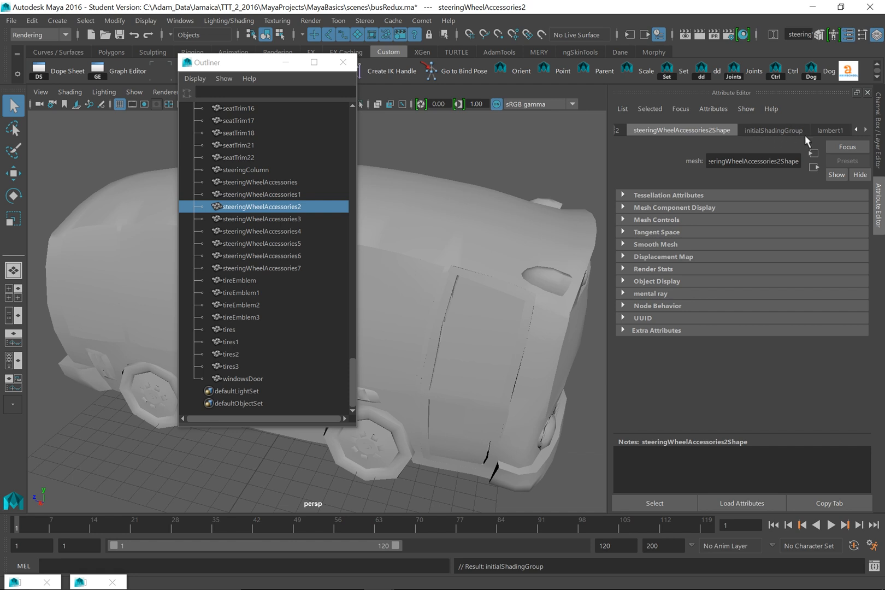
click(827, 130)
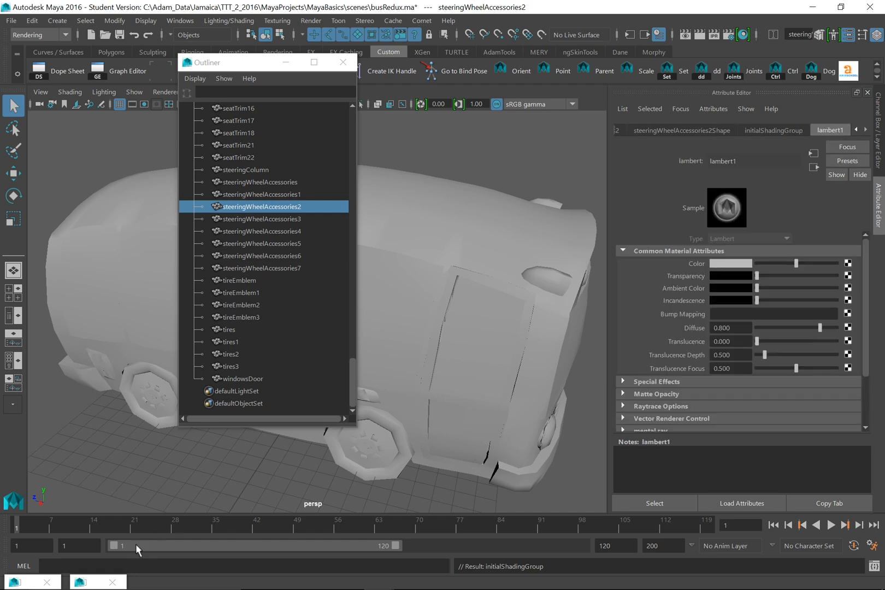
click(93, 583)
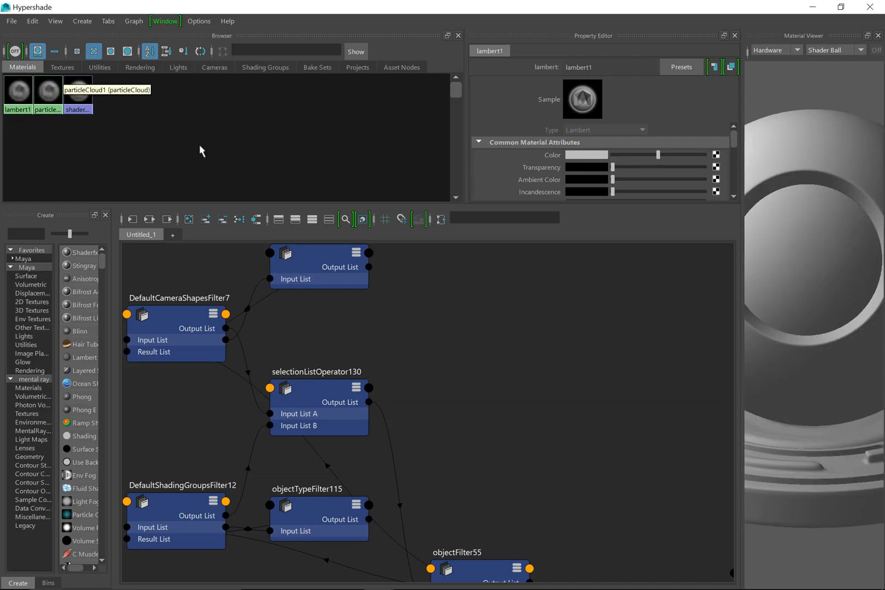
click(841, 6)
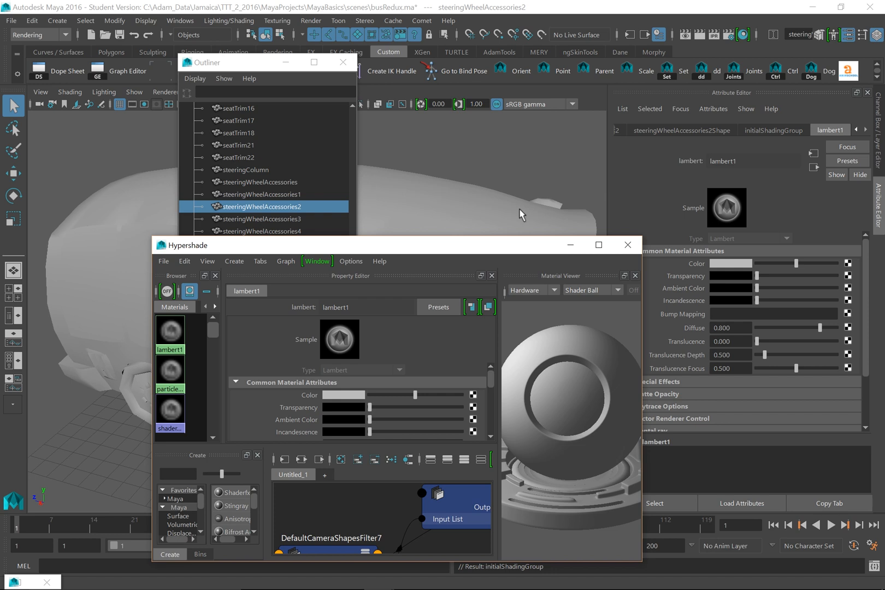
Step: Move the Hypershade and Outliner off the lambert1 attributes, try a darker lambert1 color on the bus, and undo it
drag(421, 252, 282, 421)
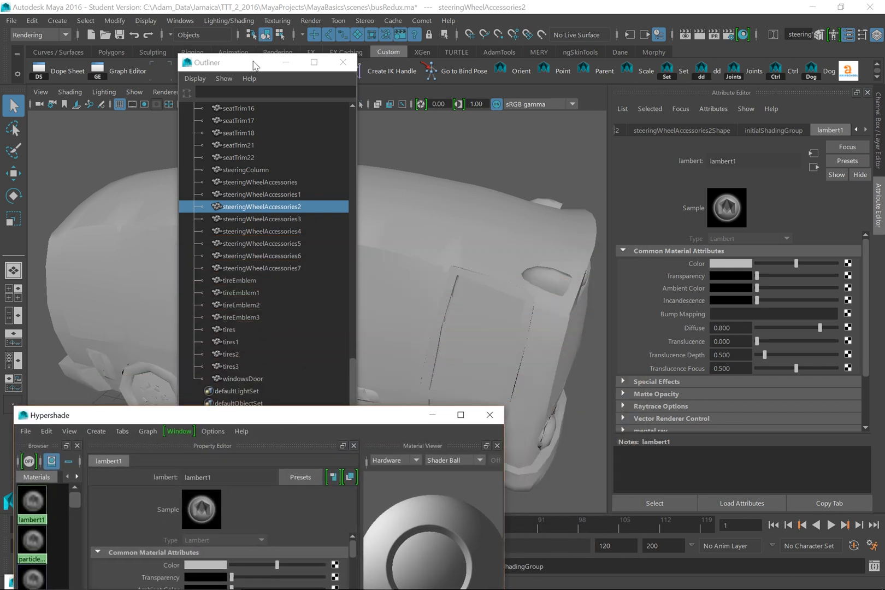
drag(253, 64, 483, 42)
mouse_move(796, 263)
mouse_down()
mouse_move(777, 263)
mouse_move(770, 273)
mouse_move(784, 273)
mouse_up()
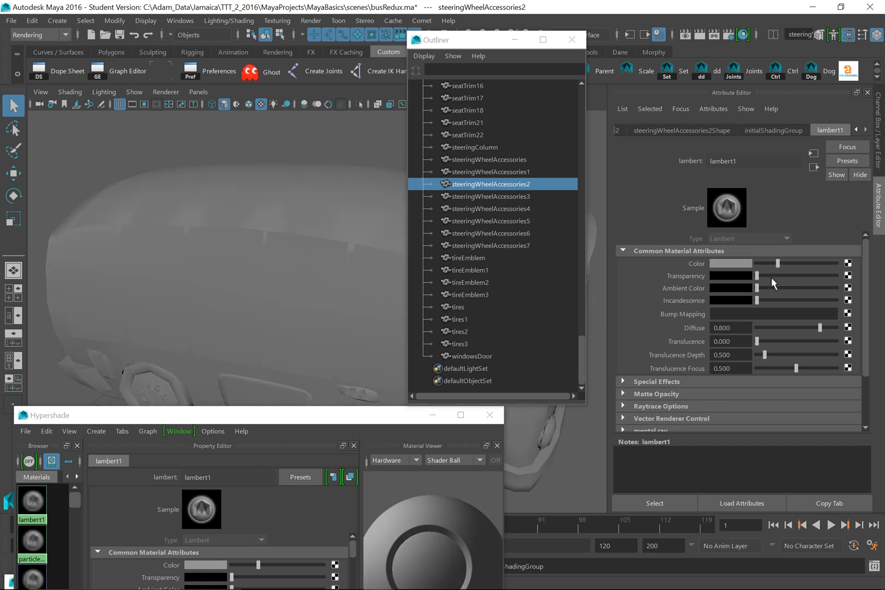
key(ctrl+z)
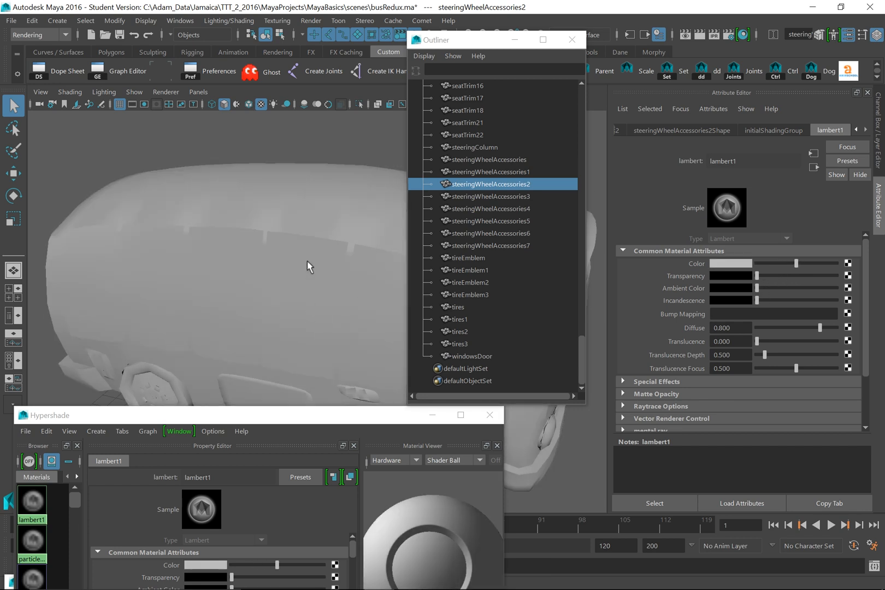
Step: Show the Channel Box / Layer Editor in place of the Attribute Editor and move the Outliner beside it
drag(472, 40, 664, 23)
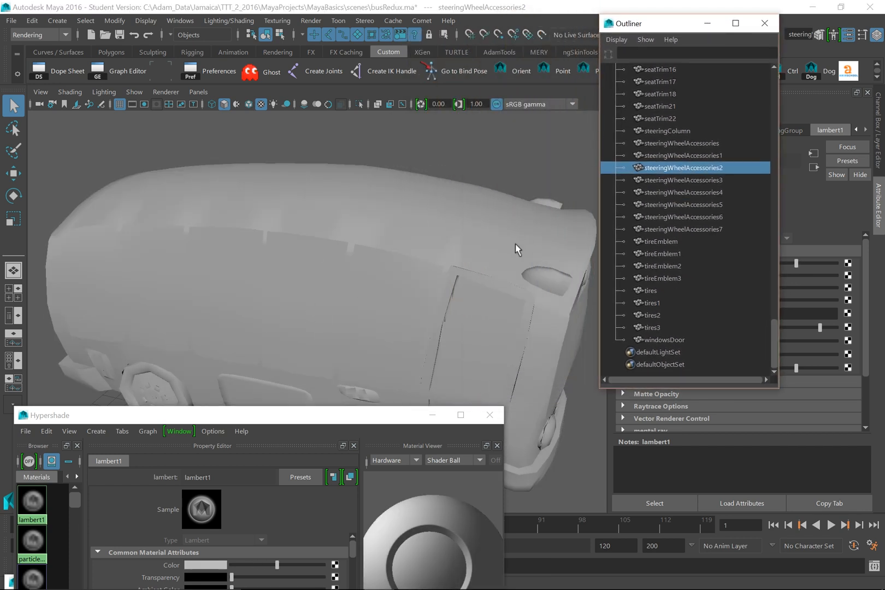
click(884, 154)
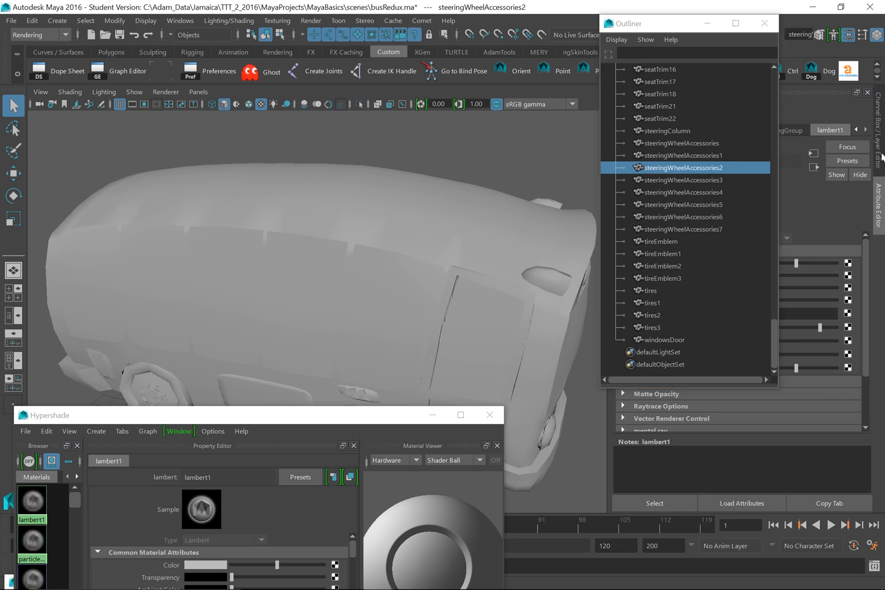
click(880, 159)
drag(642, 28, 601, 36)
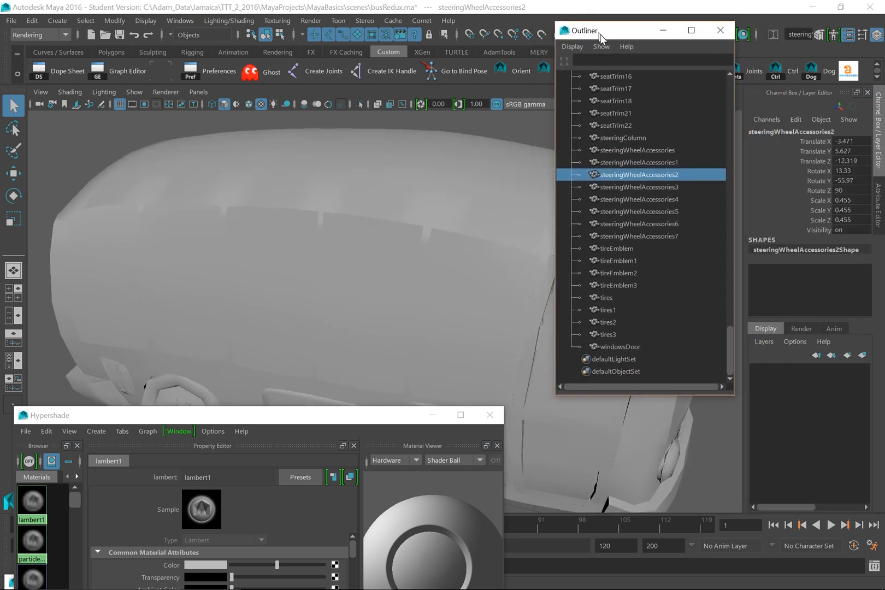
Step: Select all meshes in transfogroup, from windowsDoor up to advertBoard, and create a display layer containing them
click(608, 347)
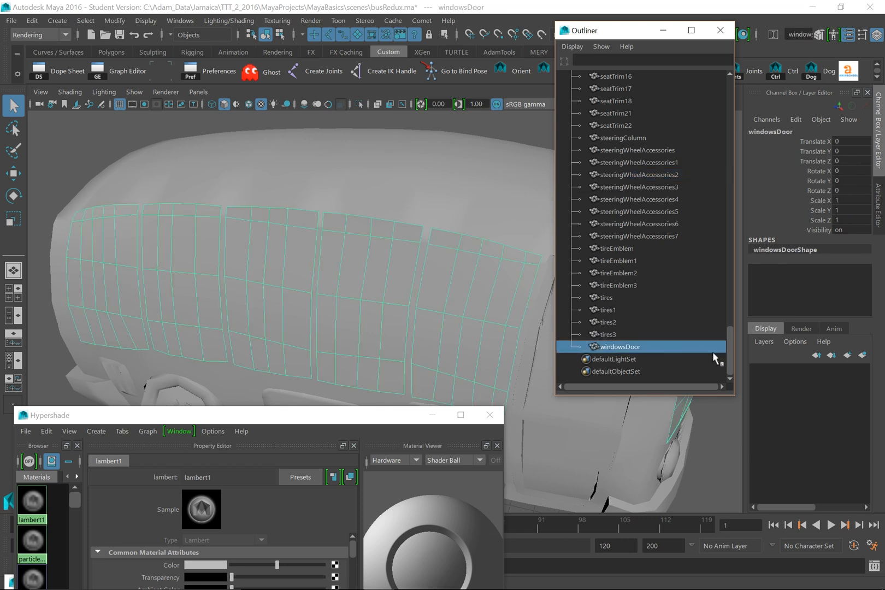
drag(729, 352, 719, 83)
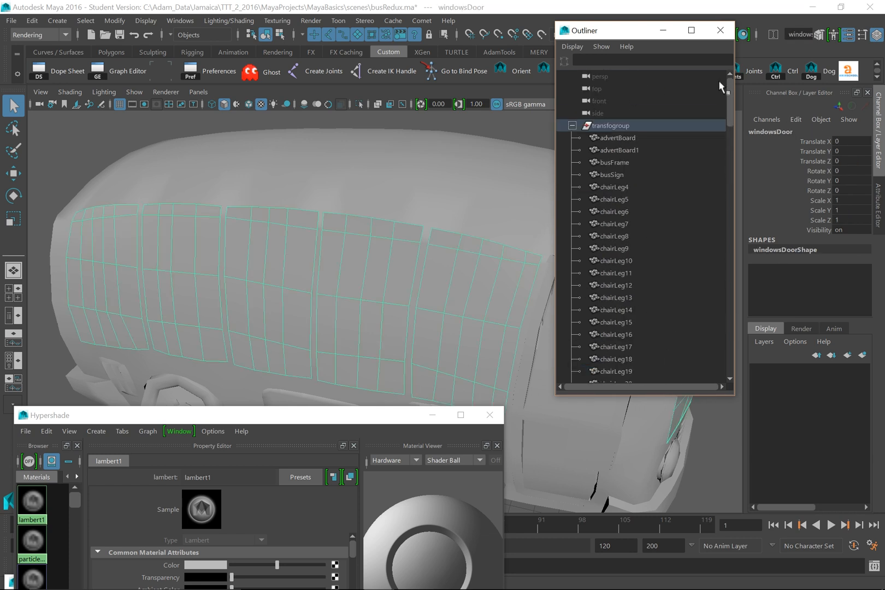
shift+click(612, 138)
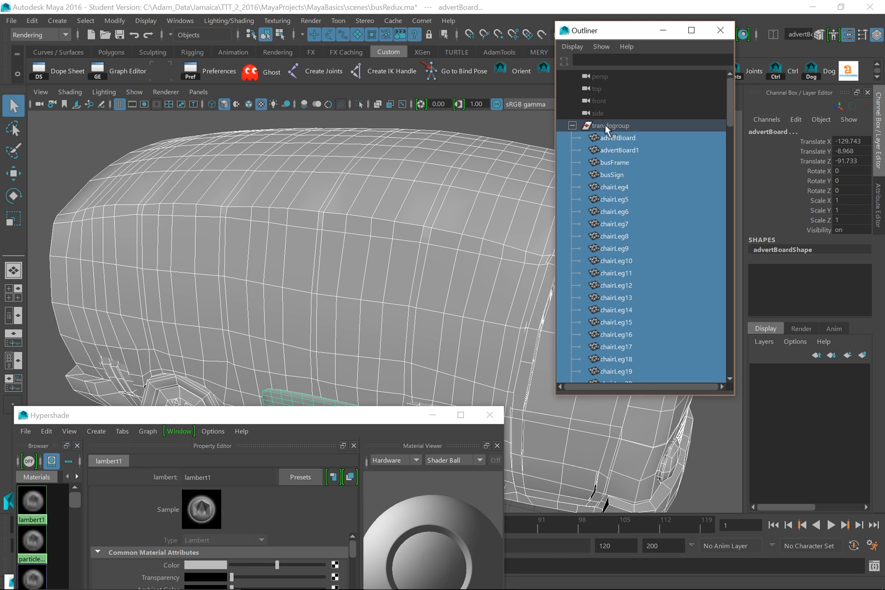
click(768, 343)
click(770, 367)
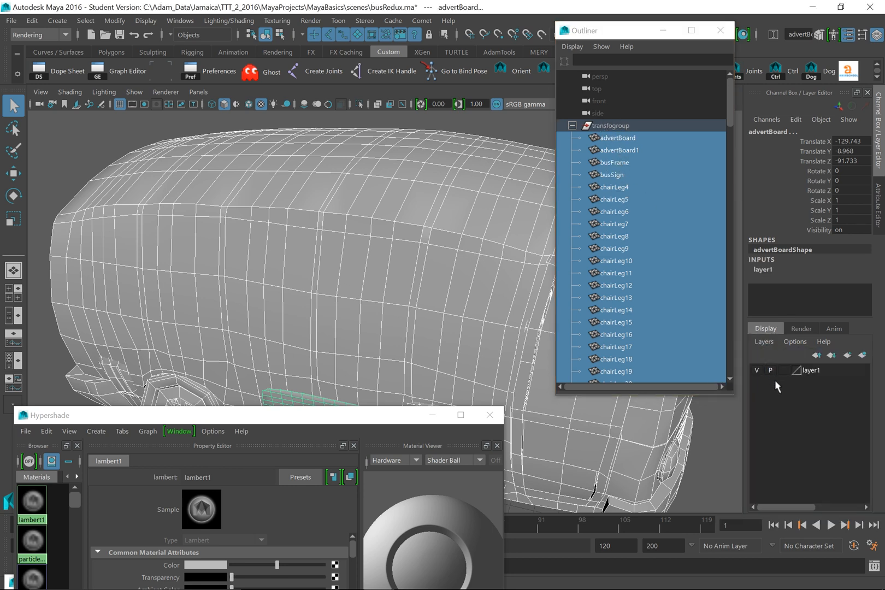
Step: Rename the new display layer to busGeoLayer and save the change
double_click(812, 373)
double_click(528, 112)
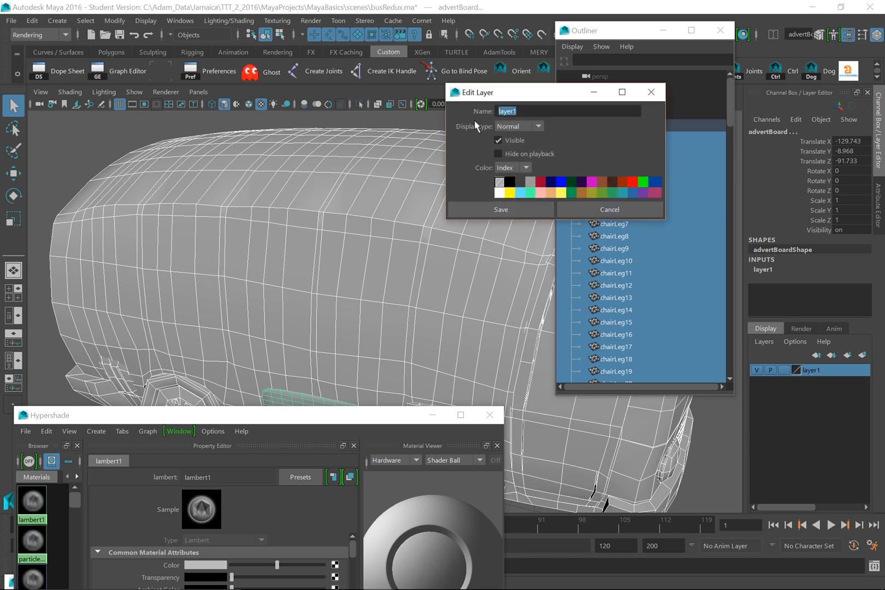
text(busGeoLayer)
click(521, 209)
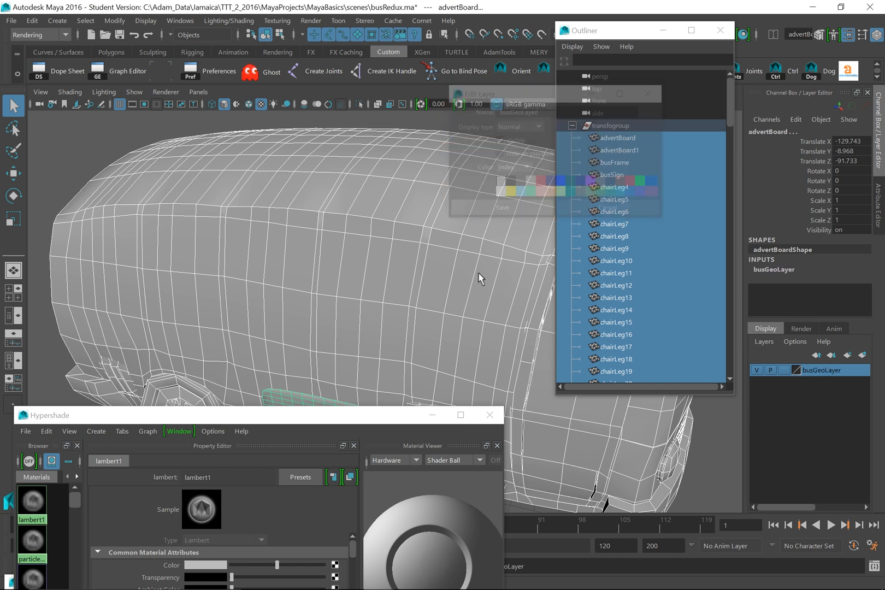
Step: Minimize the Hypershade, move the Outliner clear of the bus, and deselect all the meshes
mouse_move(379, 419)
mouse_down()
mouse_move(362, 417)
mouse_move(366, 409)
mouse_up()
click(419, 411)
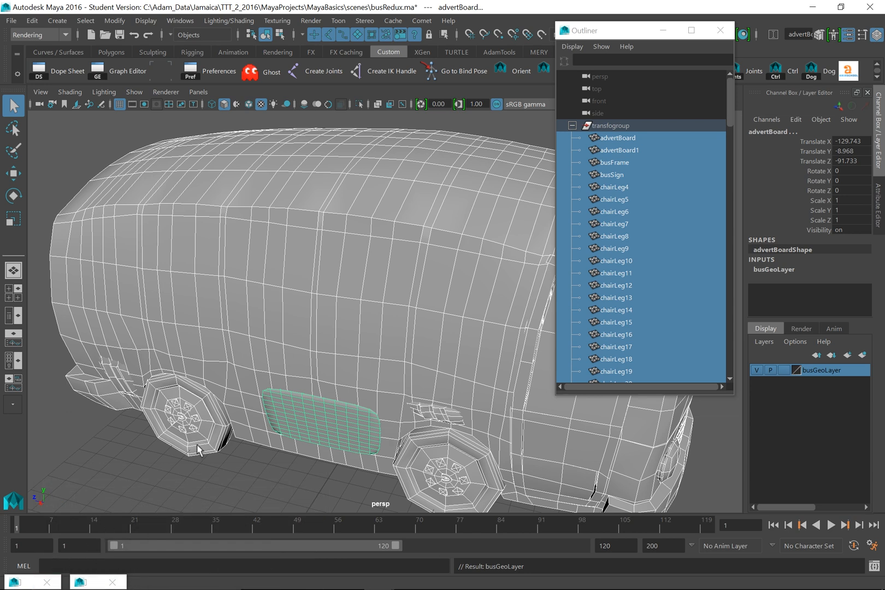
drag(606, 31, 51, 338)
alt+right_drag(251, 336, 204, 341)
alt+middle_drag(203, 342, 220, 330)
click(177, 210)
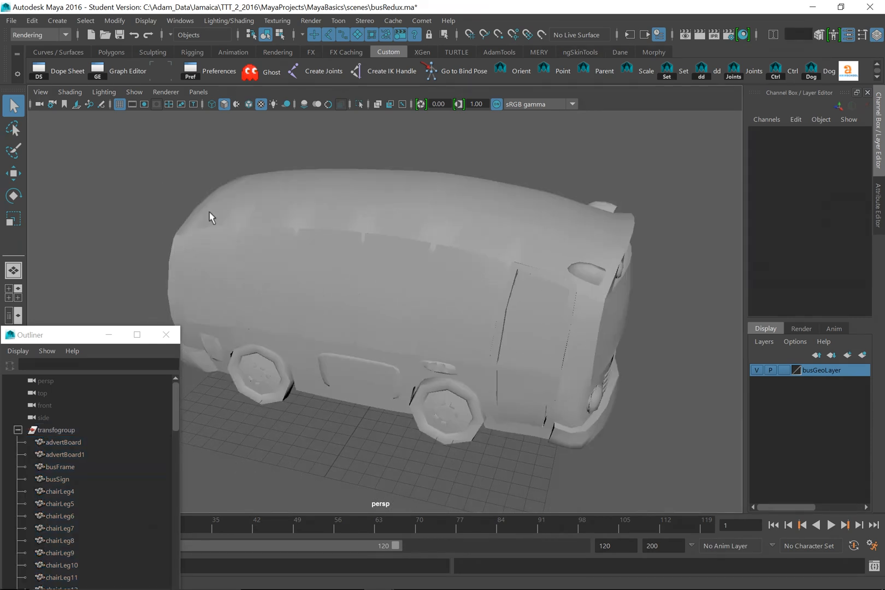
Step: Select the busFrame mesh and show its attributes in the Attribute Editor
click(489, 244)
alt+right_drag(489, 243, 457, 304)
alt+drag(457, 304, 407, 298)
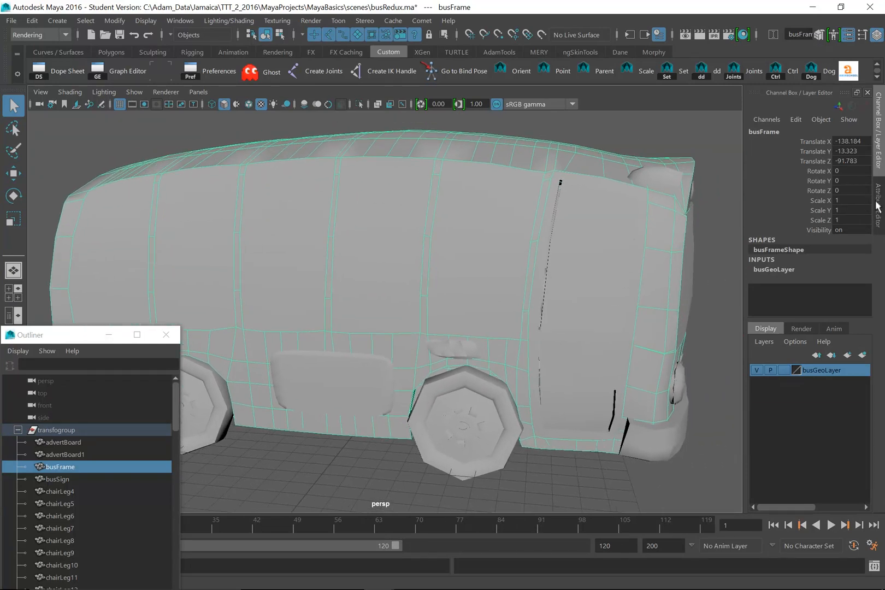
click(876, 206)
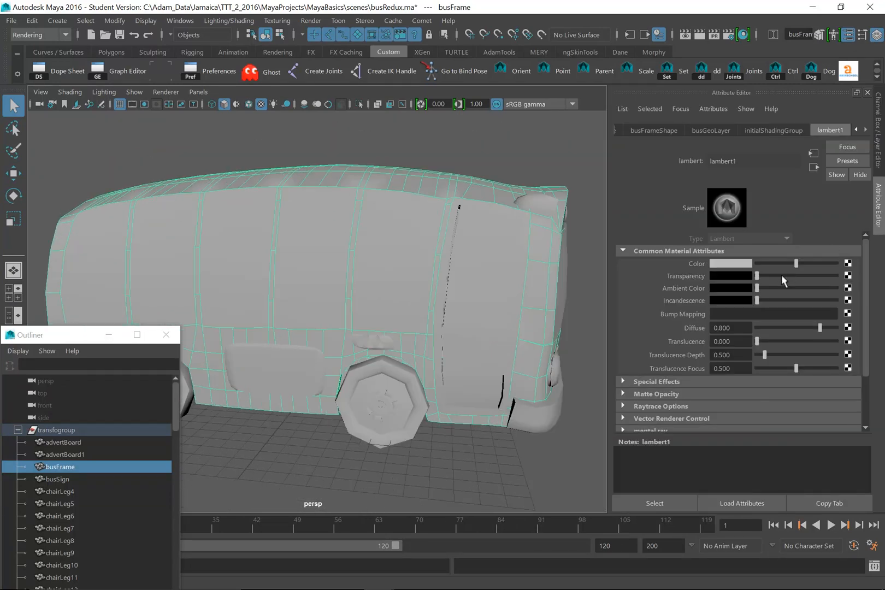
Step: Examine busFrame's transform and shape node attributes, including the Smooth Mesh section of busFrameShape
click(650, 130)
click(857, 129)
click(864, 131)
click(856, 130)
click(864, 130)
click(857, 130)
click(864, 131)
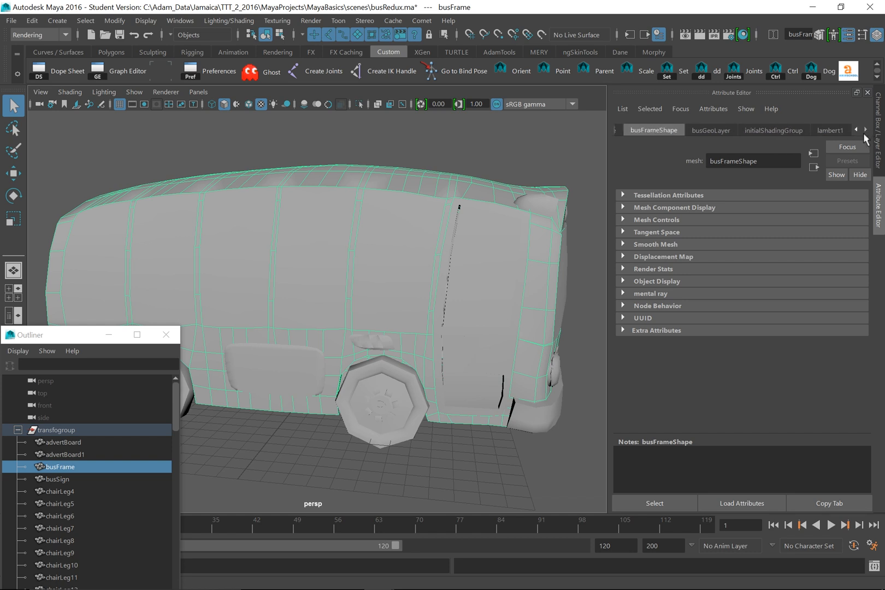
click(857, 130)
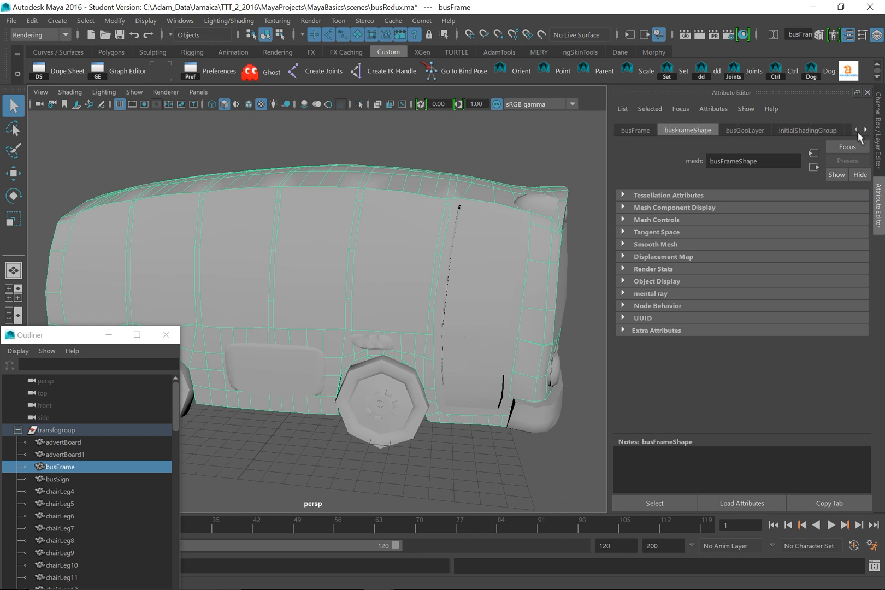
click(635, 131)
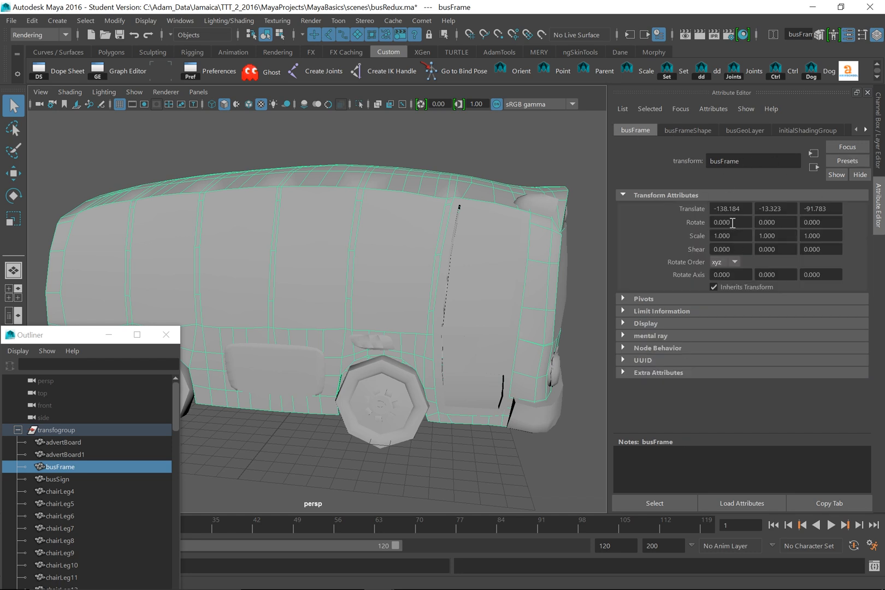
click(684, 133)
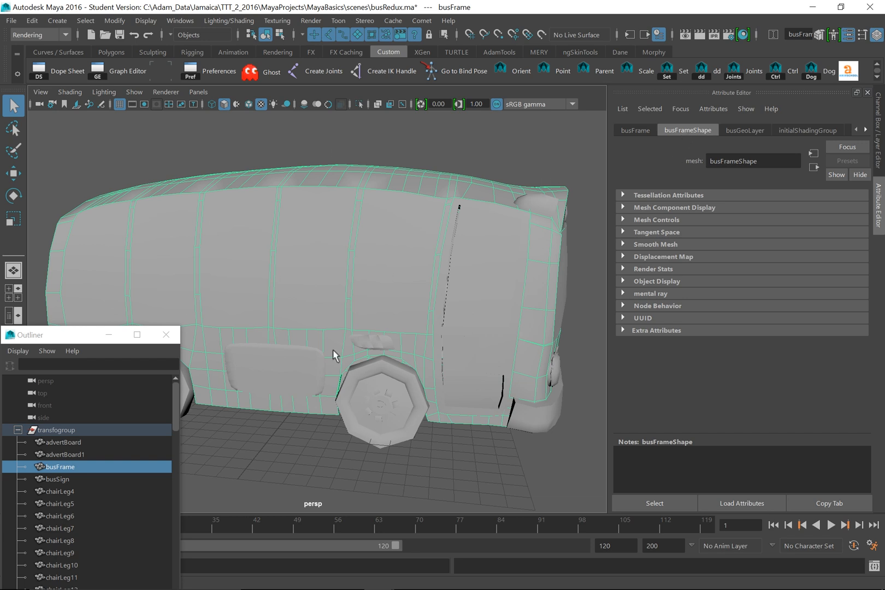
click(624, 245)
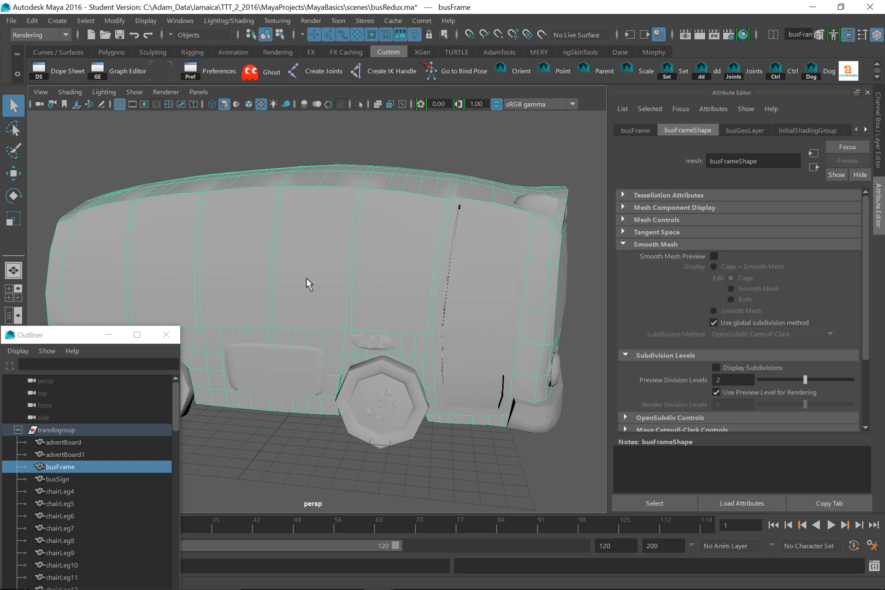
Step: Move the Outliner lower and compare busFrame's unsmoothed and smoothed displays, leaving it in Cage + Smooth Mesh
drag(61, 336, 83, 489)
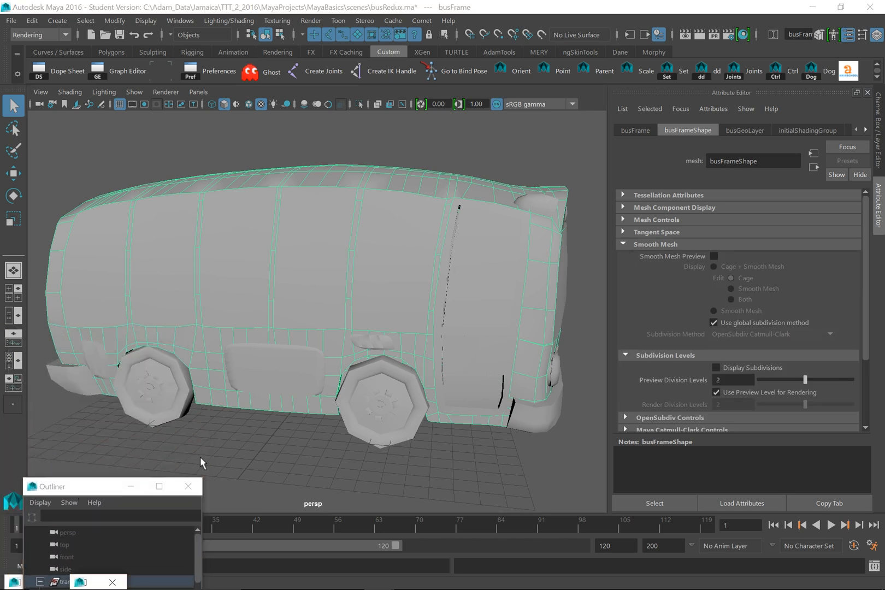
key(3)
key(1)
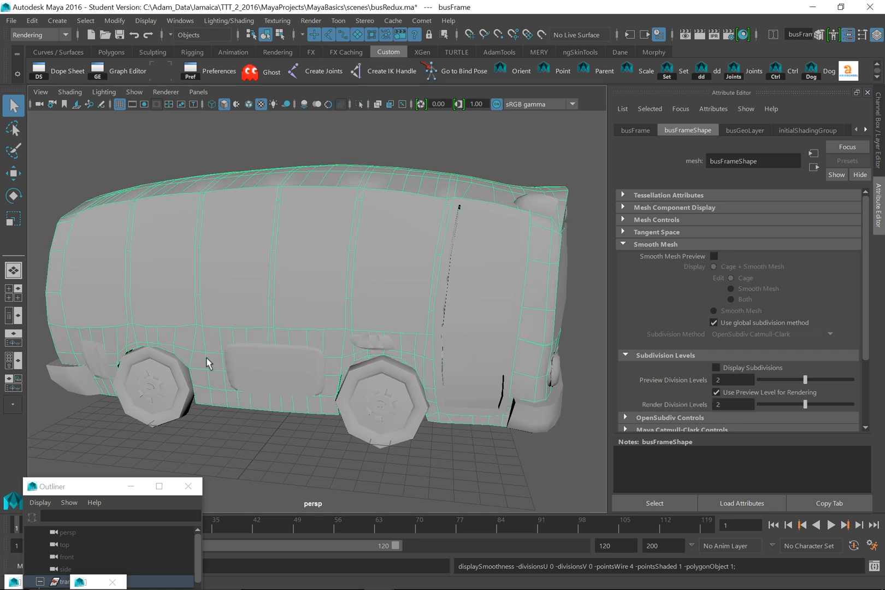
key(2)
key(1)
key(2)
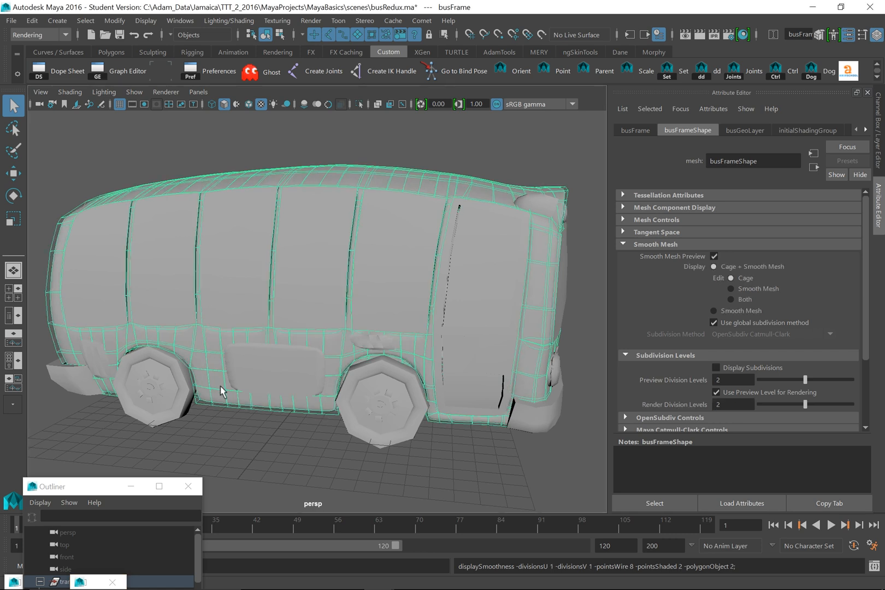
Step: Inspect busFrame's cage without a selection, set the mesh to the Smooth Mesh preview, and deselect it
click(335, 440)
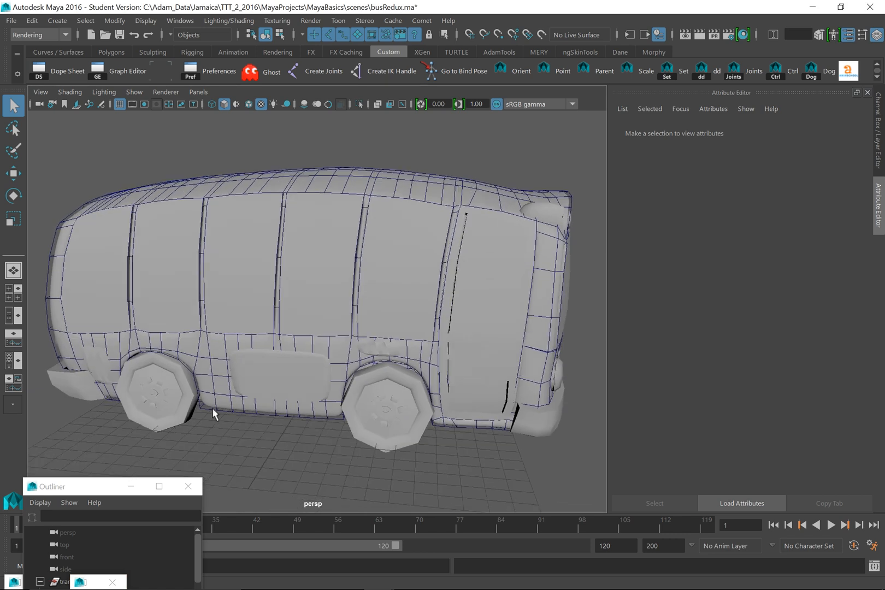
click(213, 413)
key(3)
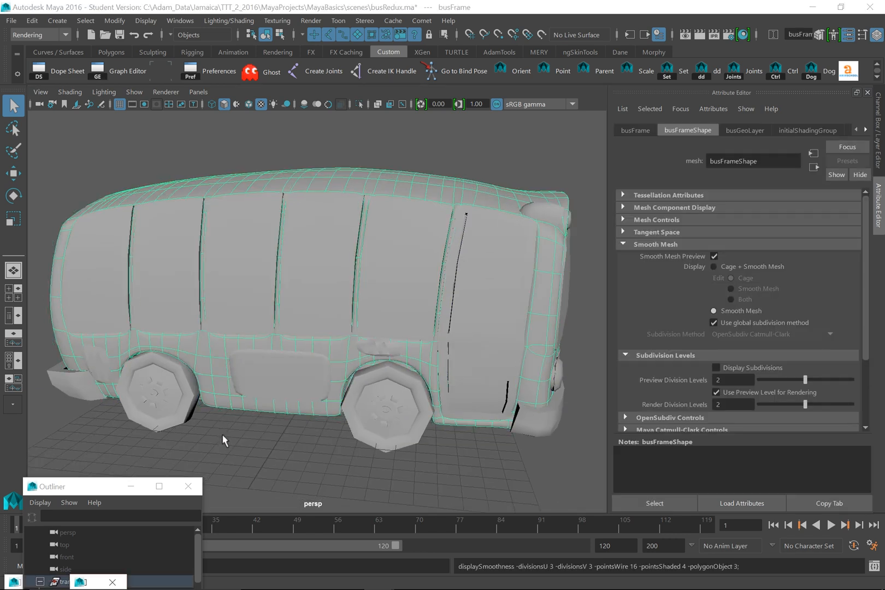
click(242, 466)
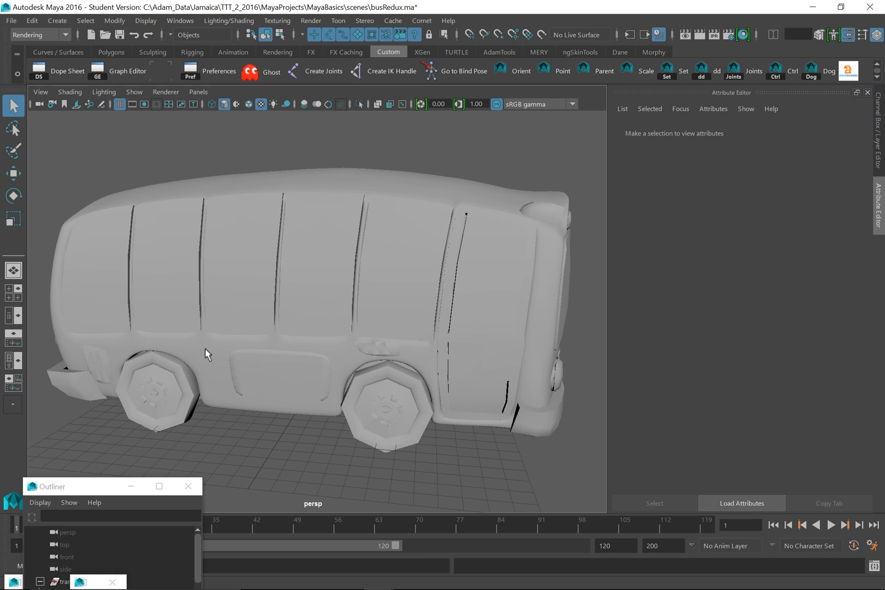
Step: Set the front tire to the Cage + Smooth Mesh preview and deselect it
mouse_move(292, 428)
alt+mouse_down()
mouse_move(340, 448)
mouse_move(233, 422)
mouse_move(257, 410)
mouse_move(279, 433)
mouse_move(309, 433)
alt+mouse_up()
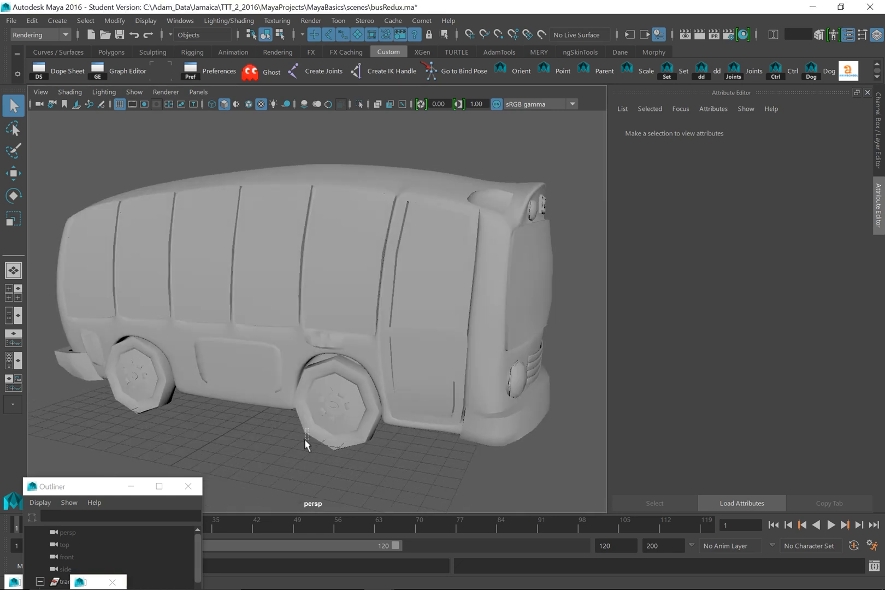
click(305, 432)
key(2)
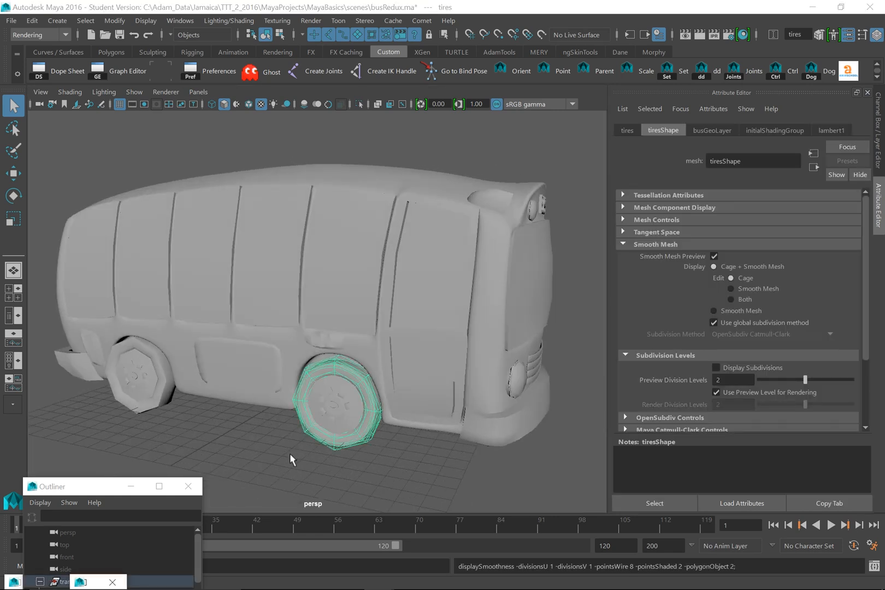
click(289, 456)
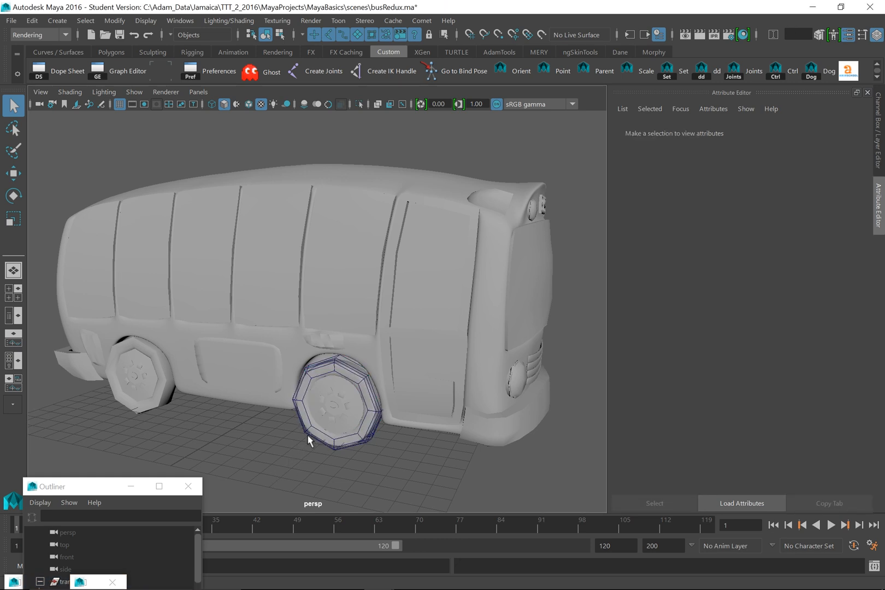
Step: Display the front tire as Smooth Mesh only, view it deselected, and turn its smooth preview off again
click(308, 441)
key(3)
click(289, 457)
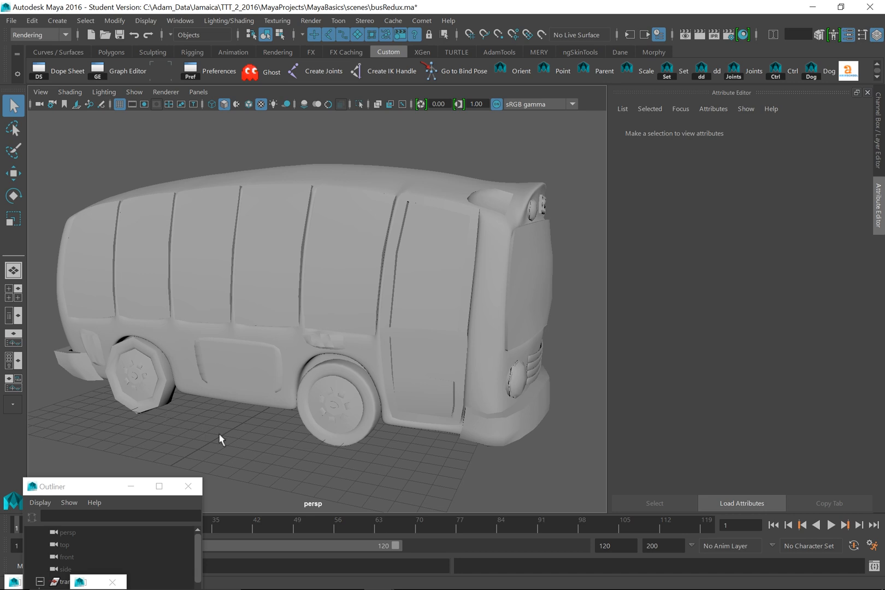
click(319, 438)
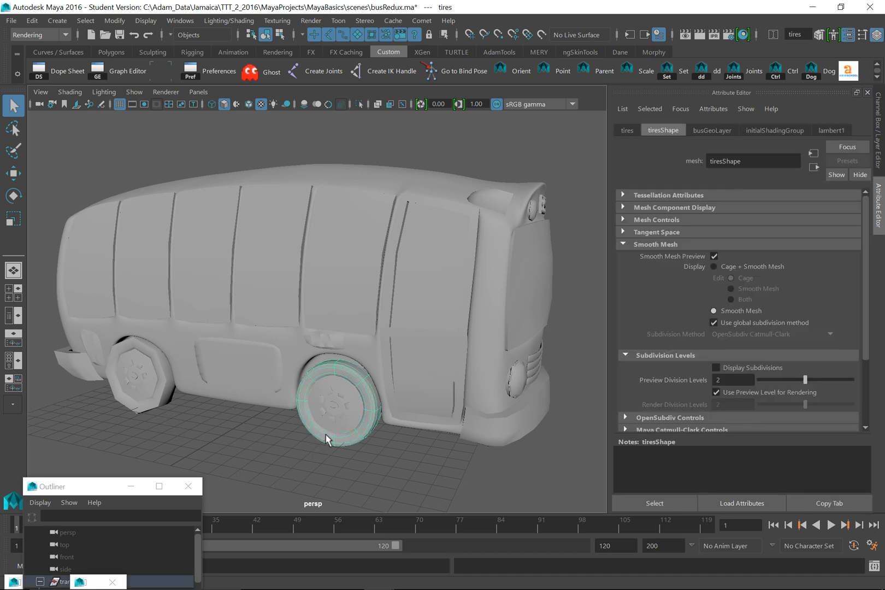
key(1)
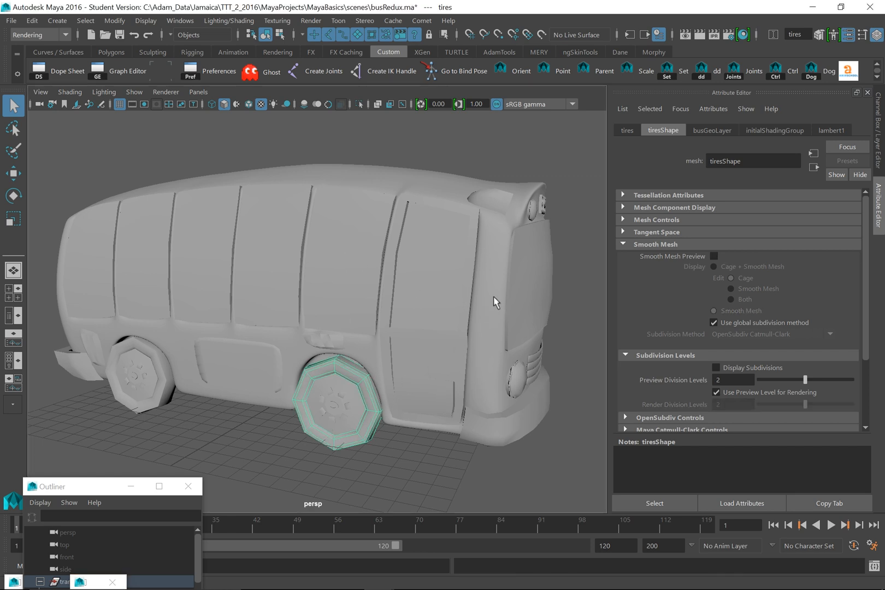
Step: Turn off the smooth mesh preview on busFrame and windowsDoor and clear the selection
click(403, 451)
key(1)
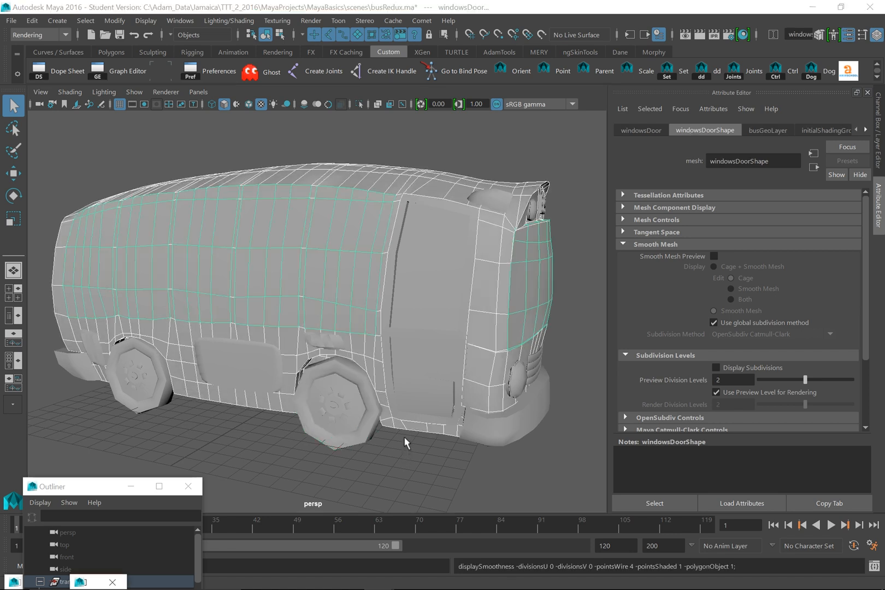
click(300, 498)
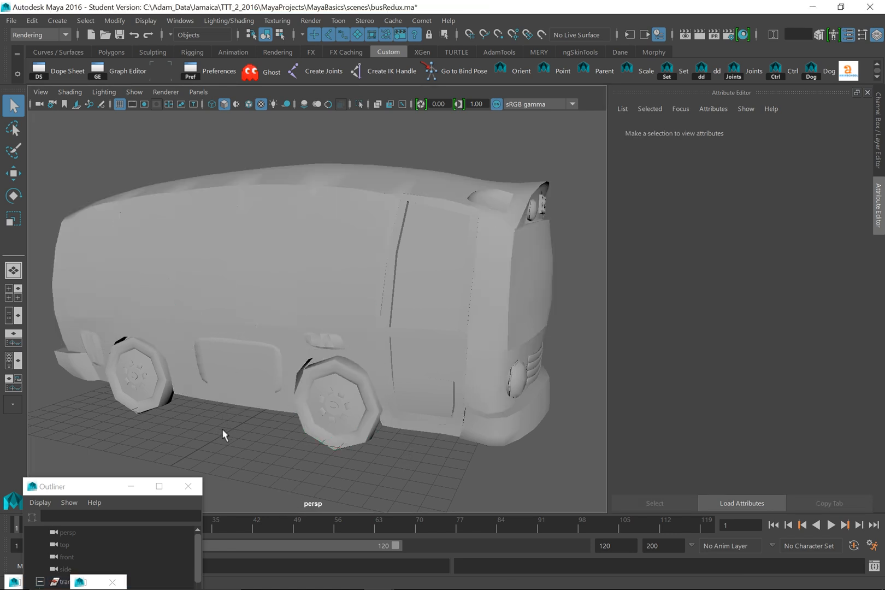
Step: Enable Display Subdivisions on the front tire's smooth mesh preview and switch the display to Cage + Smooth Mesh
click(307, 442)
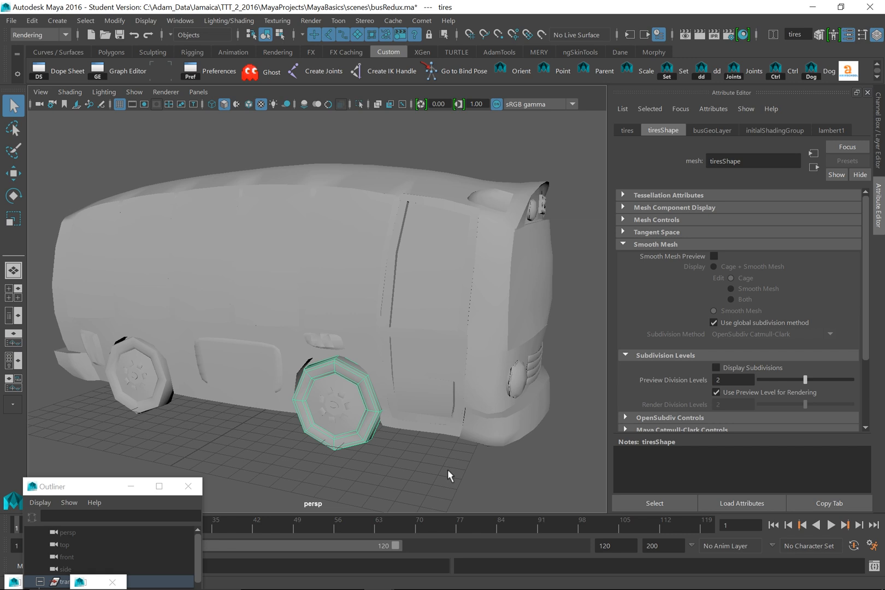
key(3)
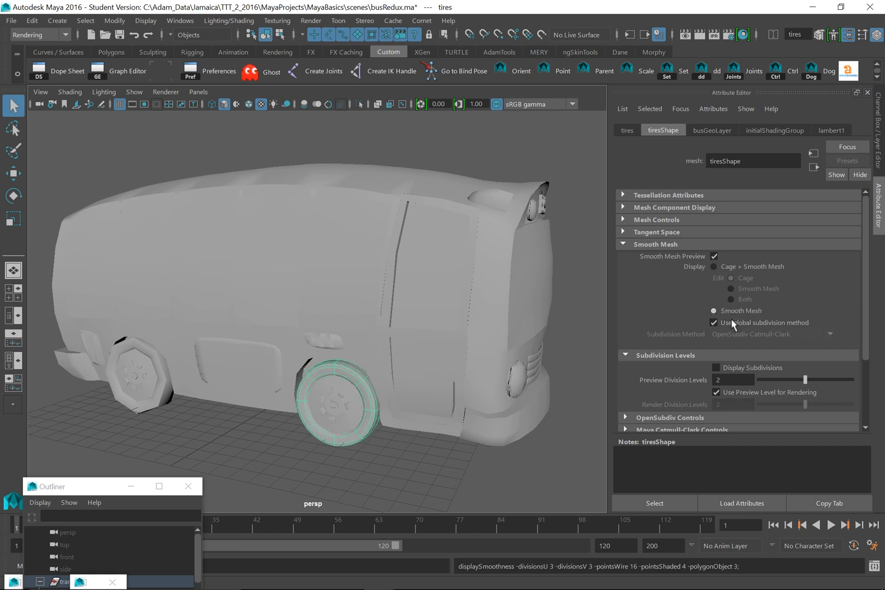
click(716, 367)
key(2)
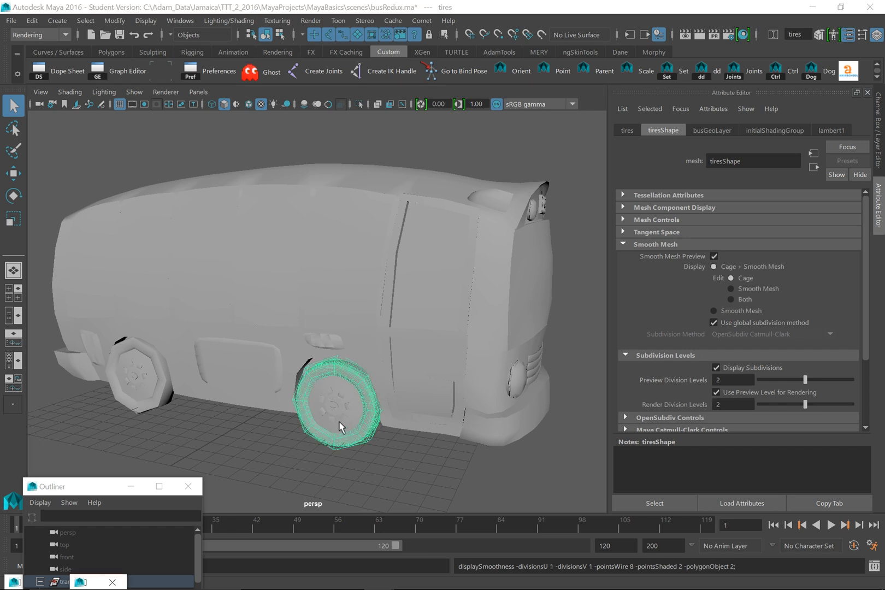
Step: Compare the front tire's unsmoothed, Cage + Smooth Mesh and Smooth Mesh displays, ending on Smooth Mesh
key(1)
key(2)
key(1)
key(2)
key(3)
key(1)
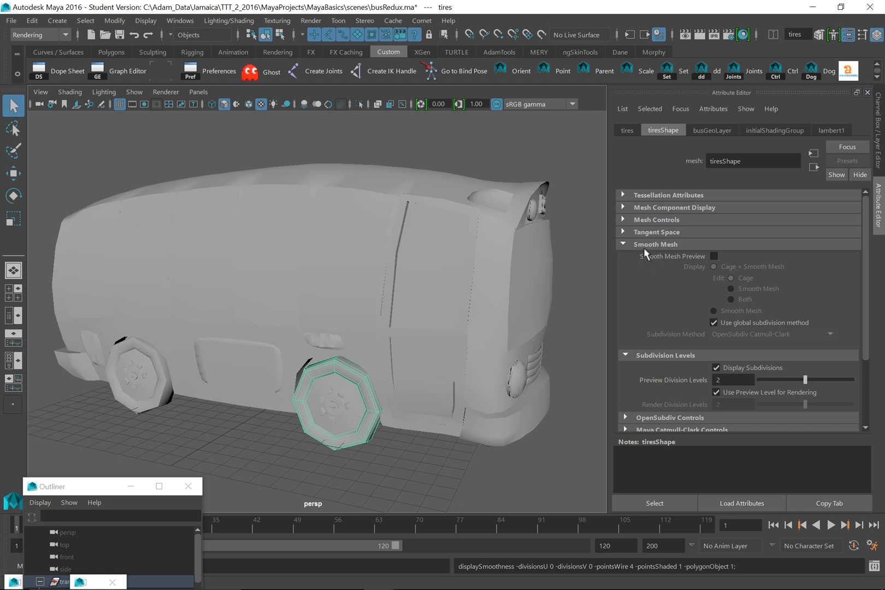
key(2)
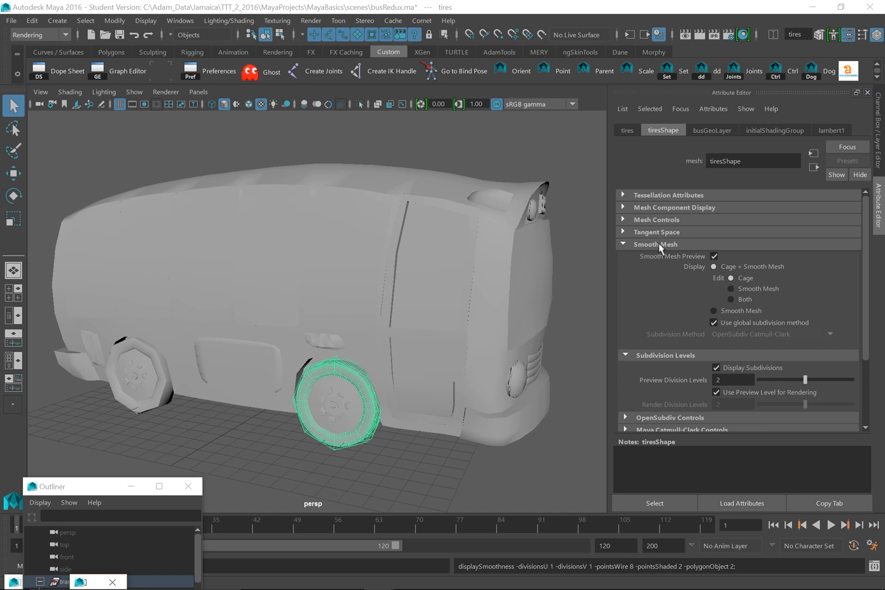
key(3)
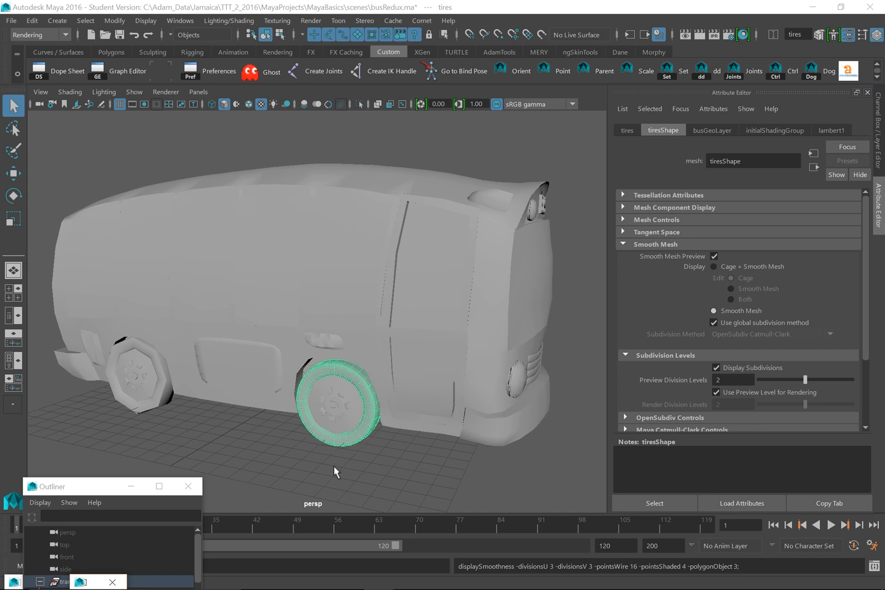
Step: Examine the smoothed front tire up close while deselected, reselect it, and turn its smooth preview off
scroll(328, 433, up, 10)
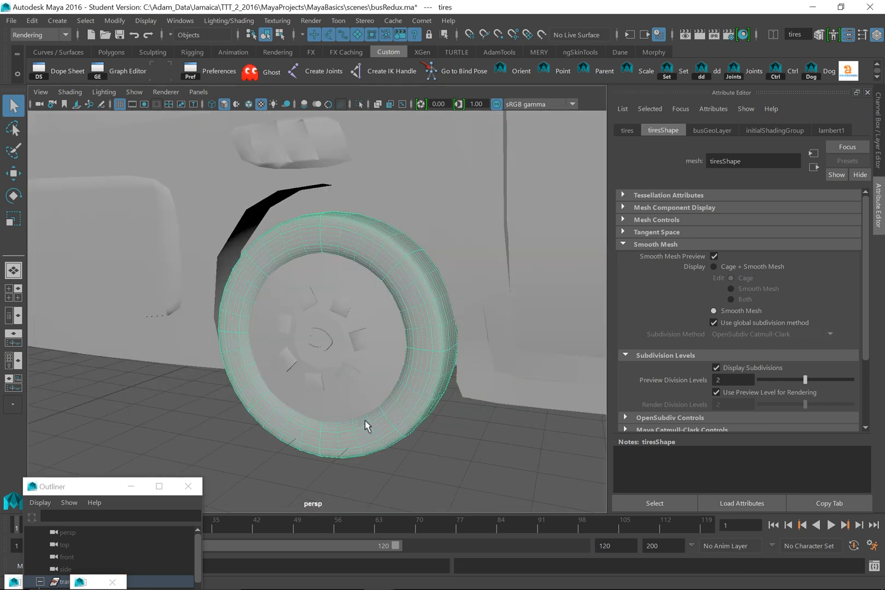
click(187, 443)
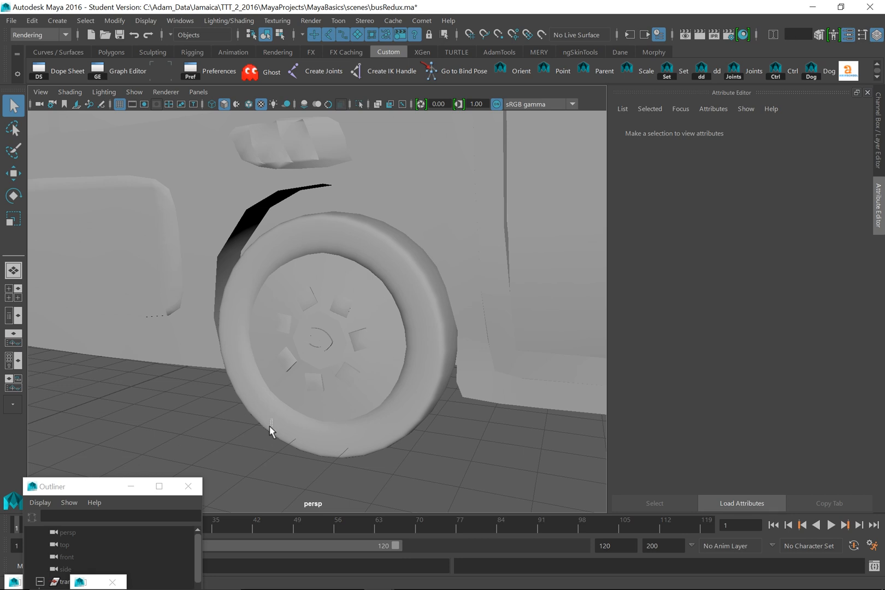
click(269, 429)
scroll(135, 367, down, 5)
scroll(135, 367, down, 5)
key(1)
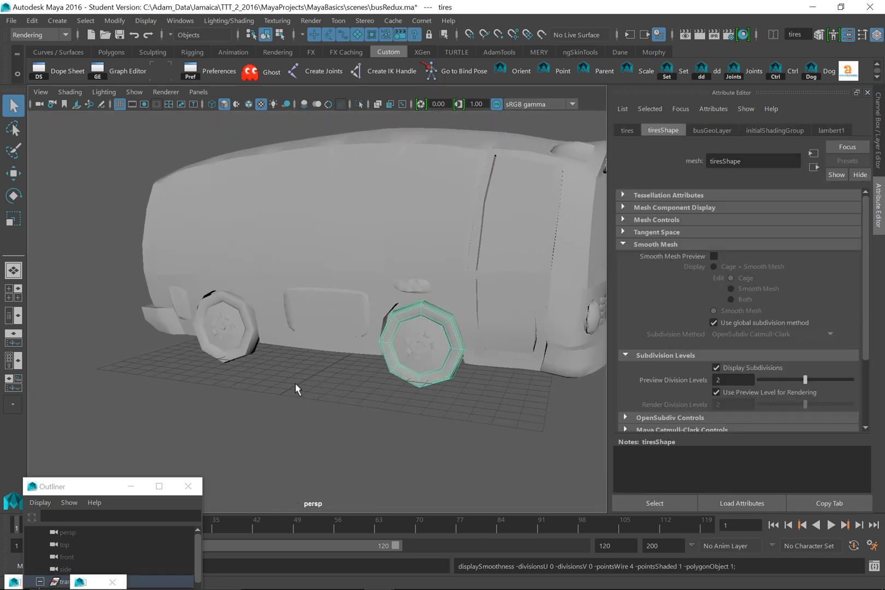
Step: Select busFrame and arrange the Outliner and Hypershade windows around the bus model
drag(67, 491, 69, 219)
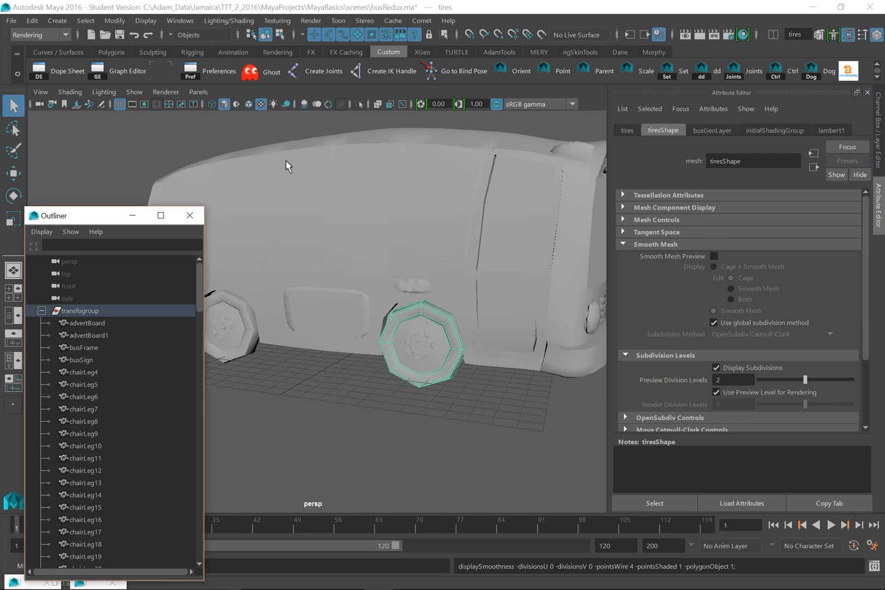
click(378, 138)
alt+middle_drag(342, 379, 405, 453)
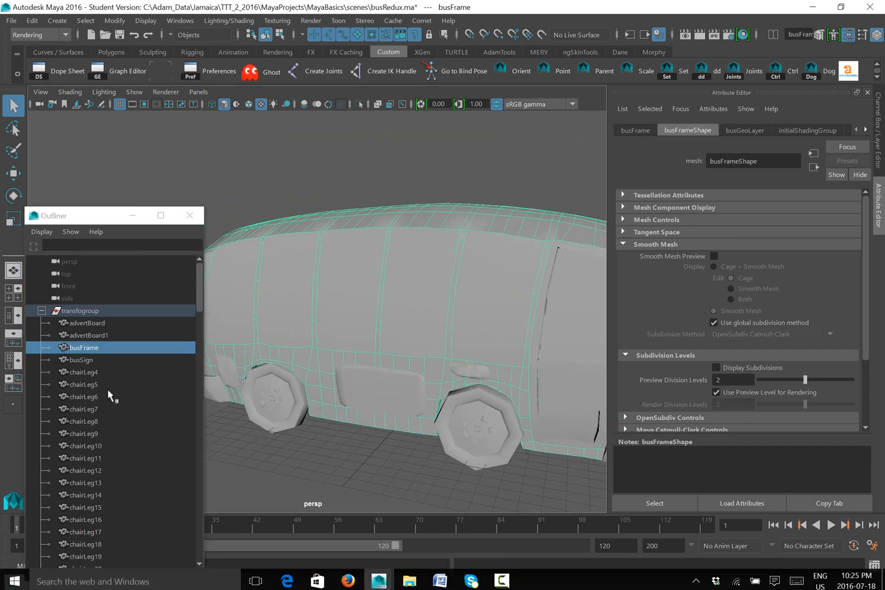
drag(91, 219, 73, 55)
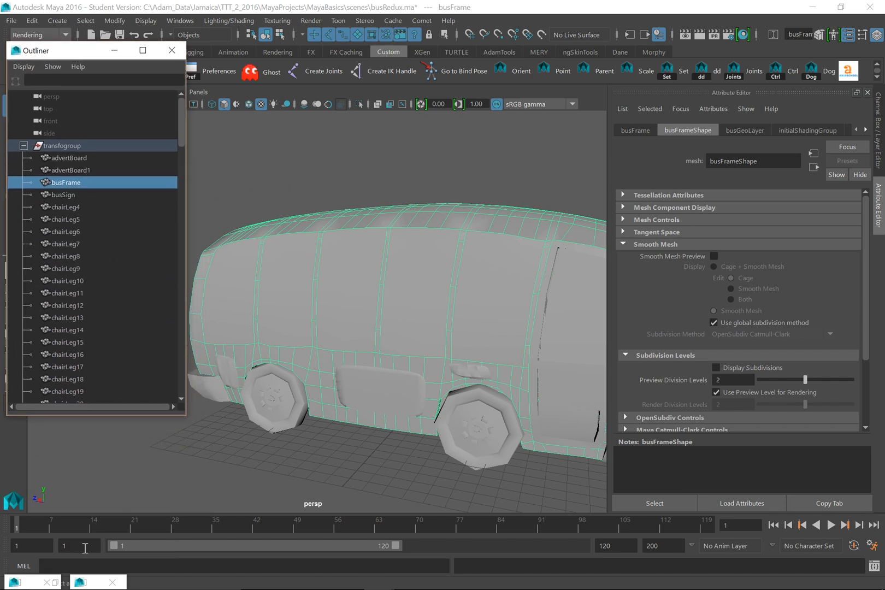
click(86, 582)
drag(139, 410, 632, 92)
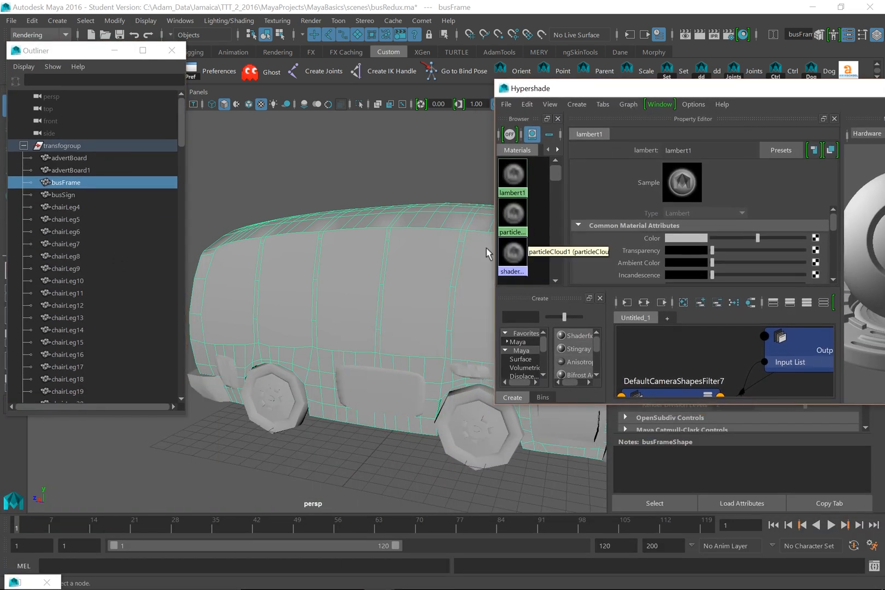
Step: Open the Assign New Material window for busFrame and move it over the middle of the viewport
click(318, 382)
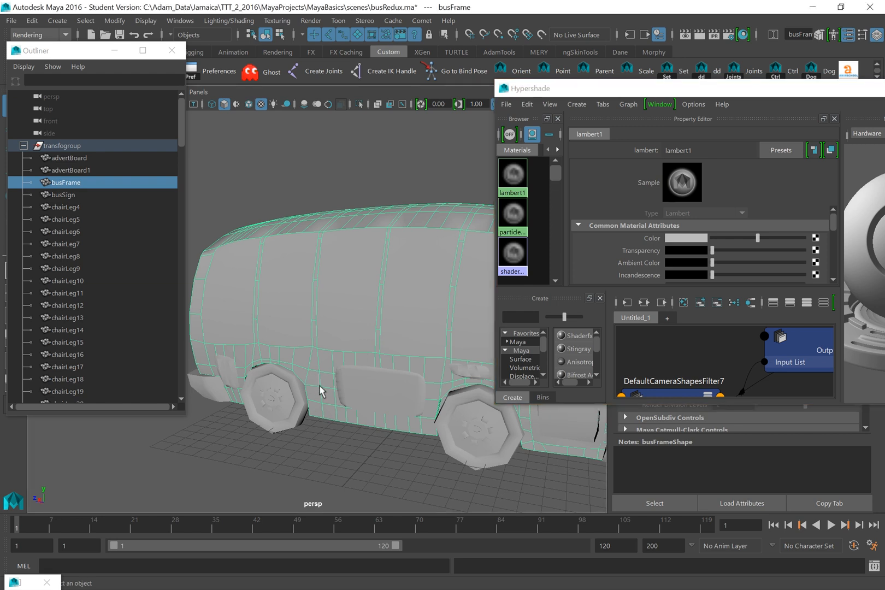
right_click(321, 393)
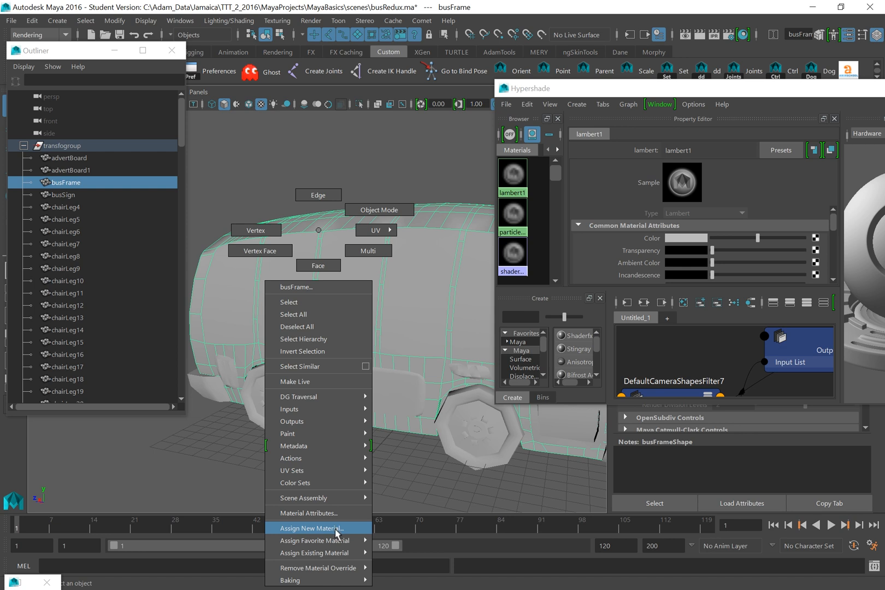
mouse_move(338, 556)
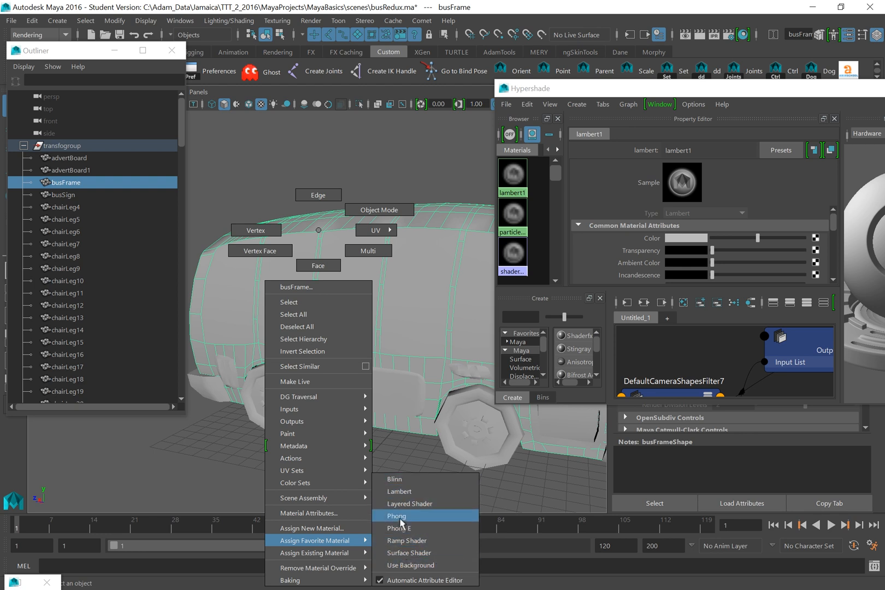
click(312, 529)
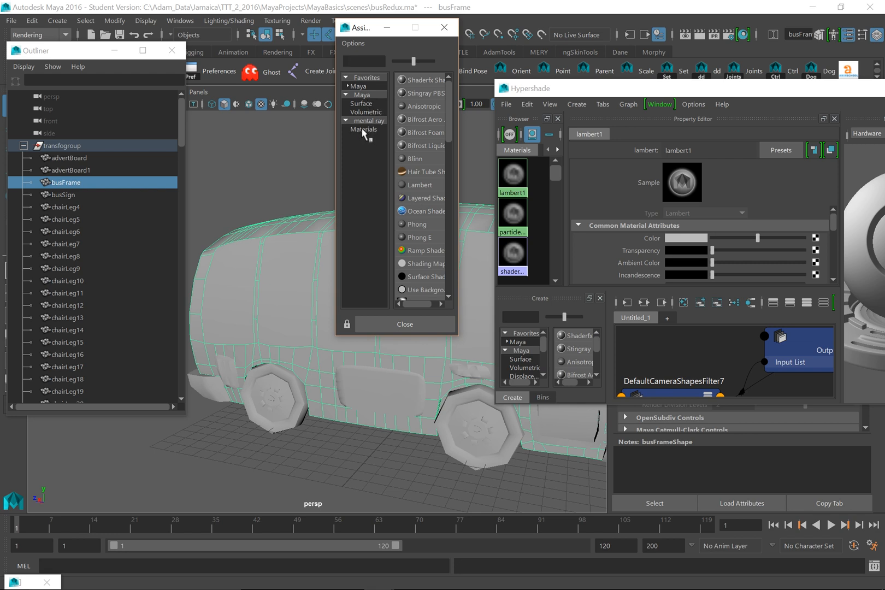
drag(374, 36, 378, 160)
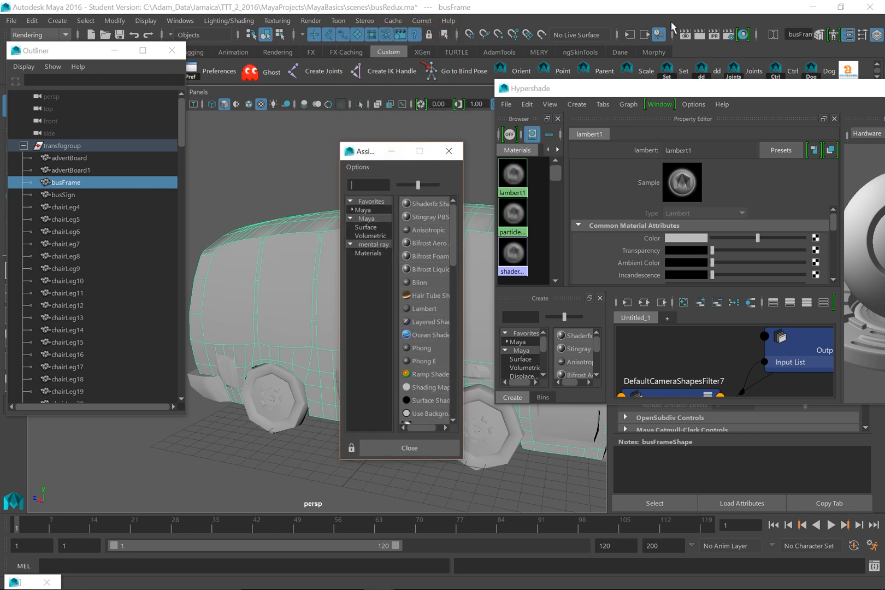
Step: Check in the Render Settings which renderer the scene uses, and put the window away
click(728, 37)
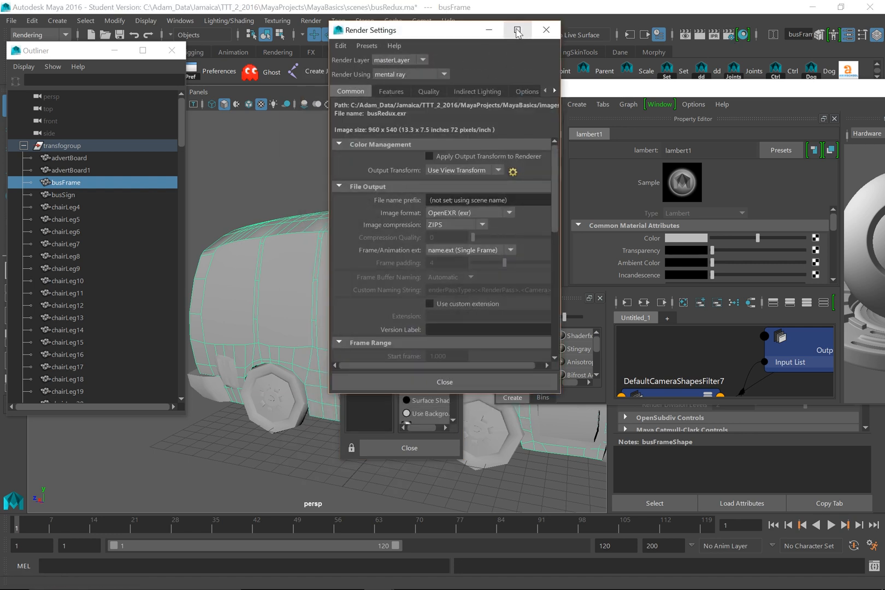
drag(490, 32, 489, 35)
click(488, 35)
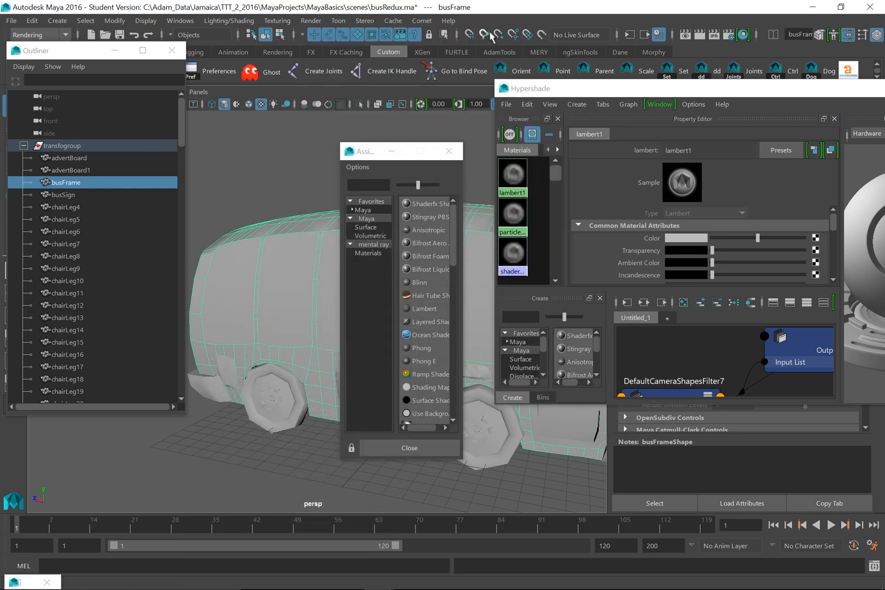
Step: Widen the material list and assign a mental ray mia_material_x_passes material to busFrame
click(369, 254)
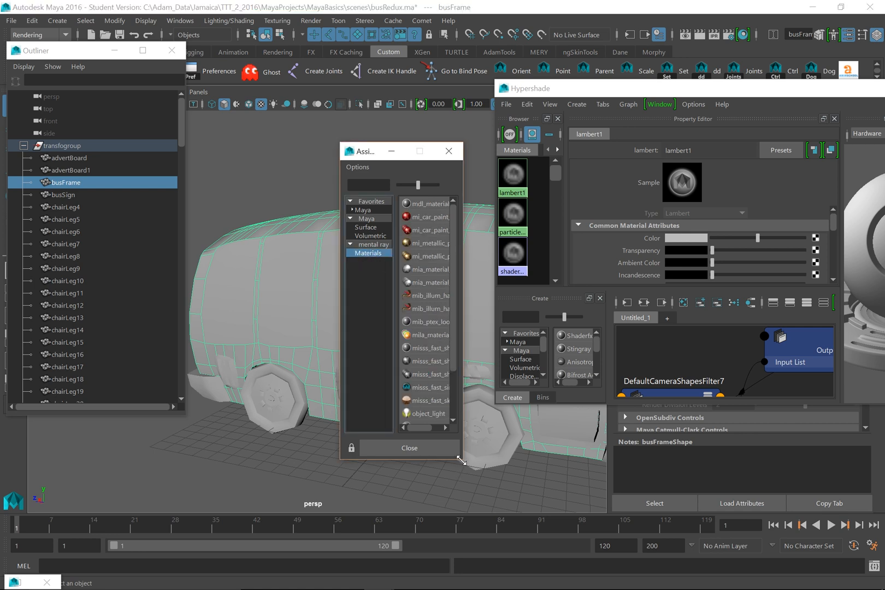
drag(463, 461, 568, 475)
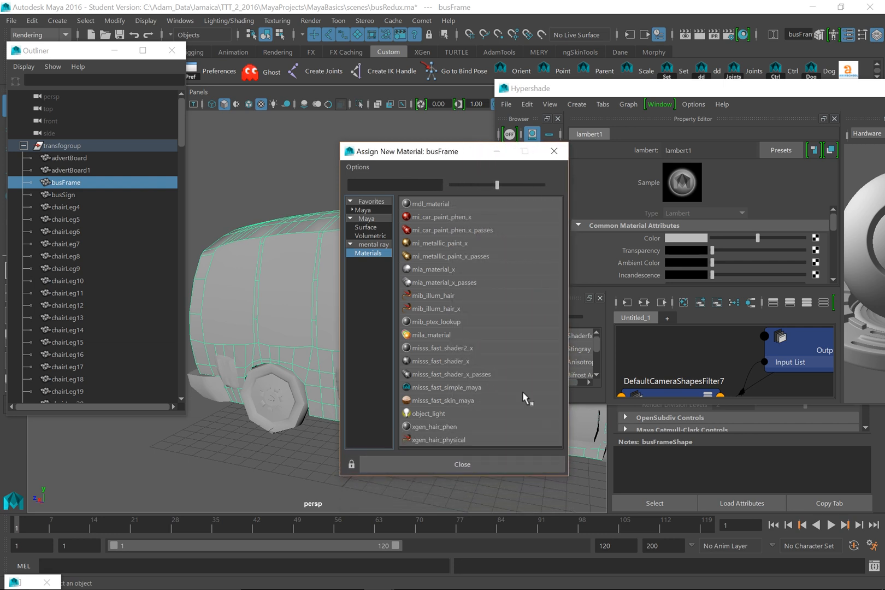
click(465, 282)
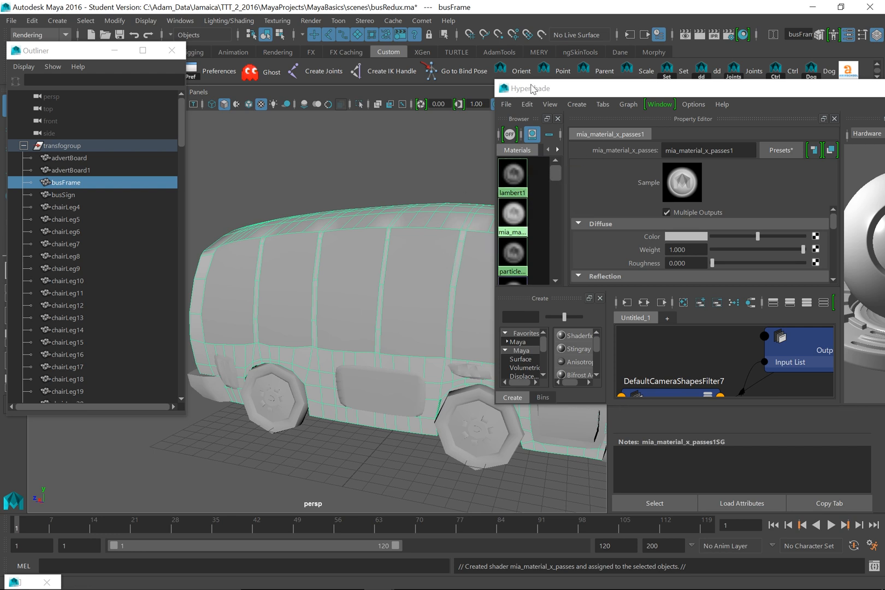
Step: Enlarge and reposition the Hypershade window, and rename the new mia material as miaBusFrameMat
drag(575, 87, 489, 27)
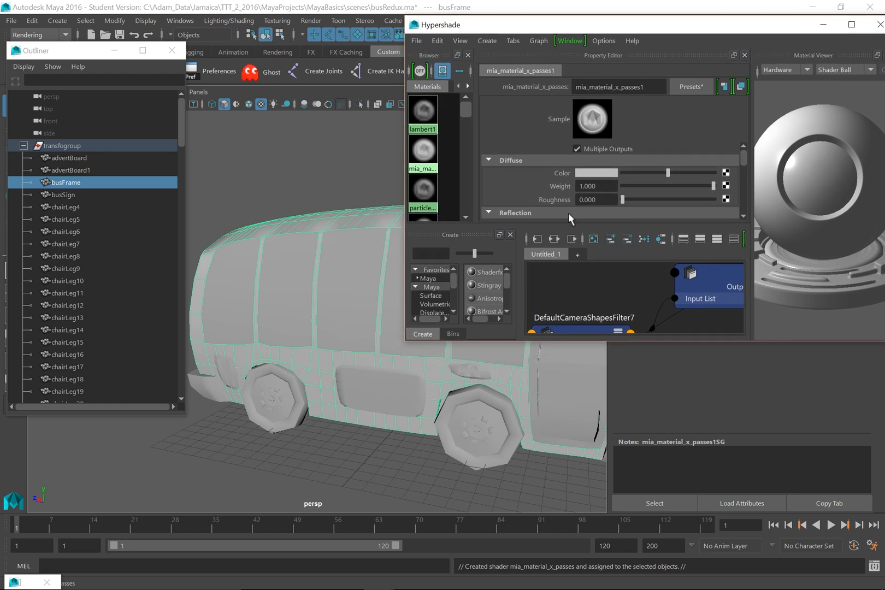
drag(616, 340, 592, 516)
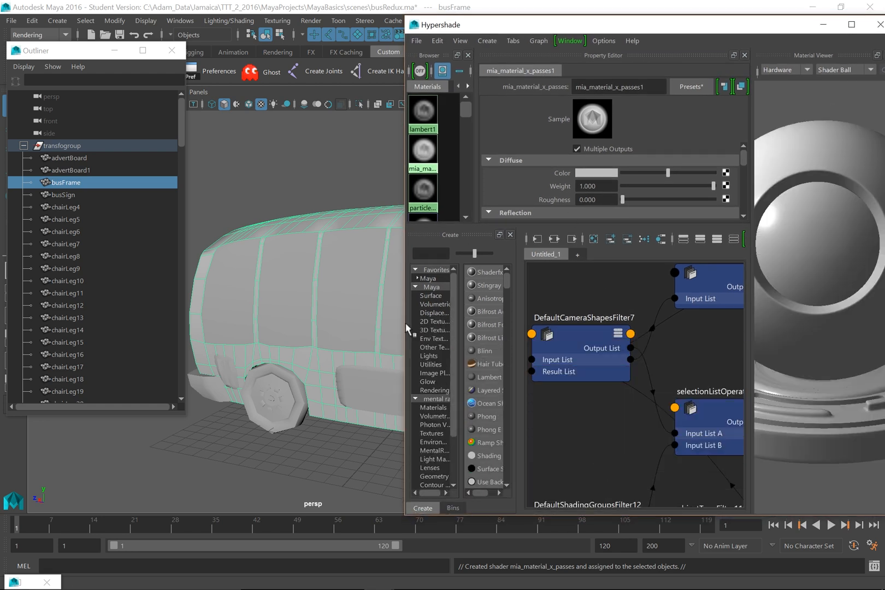
drag(515, 336, 519, 336)
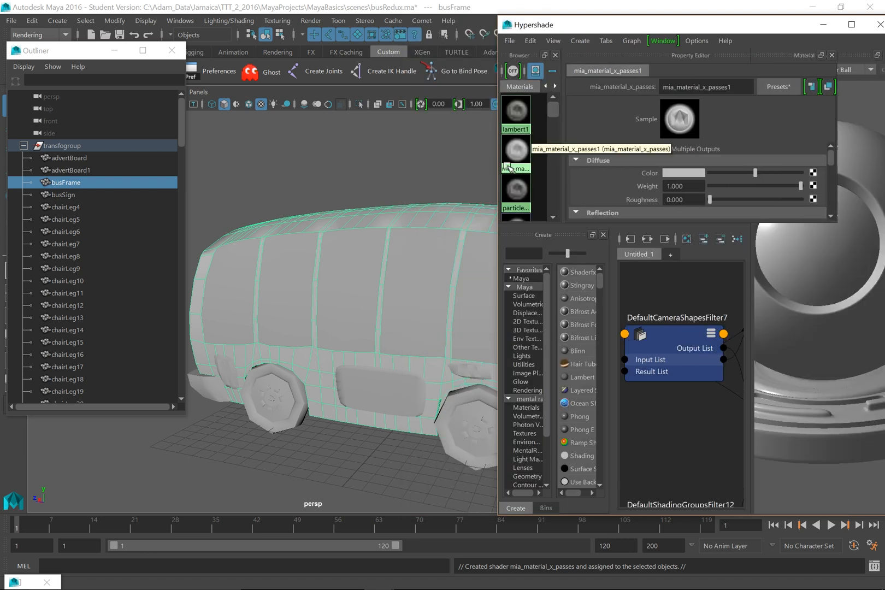
drag(730, 87, 661, 95)
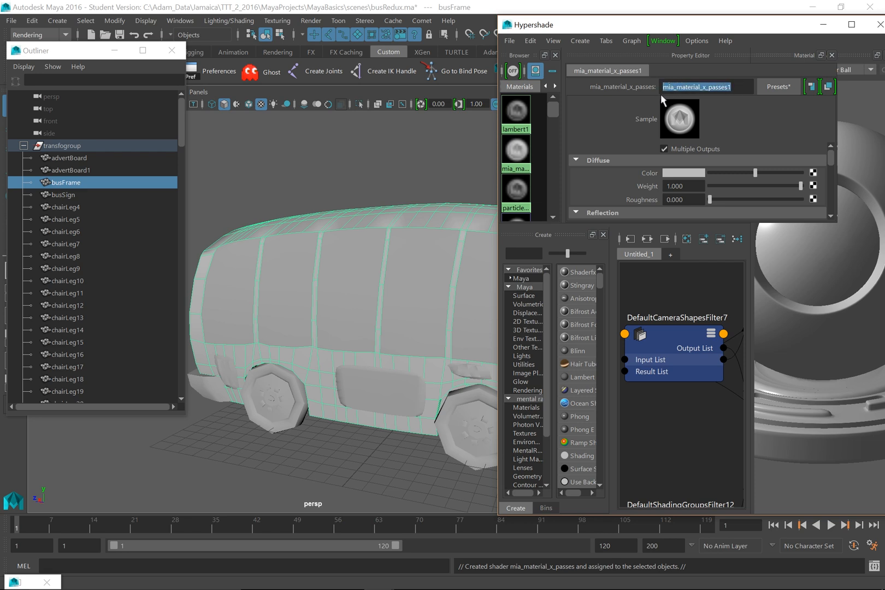
text(miaBusFrameMat)
key(Return)
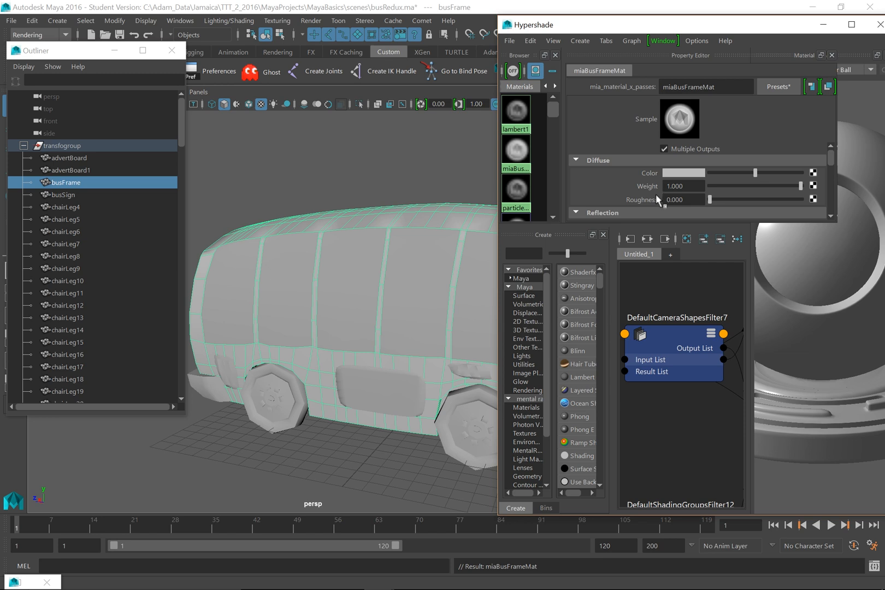
Step: Set miaBusFrameMat's diffuse color to golden yellow with a hue of about 42.6, and deselect the bus
click(676, 178)
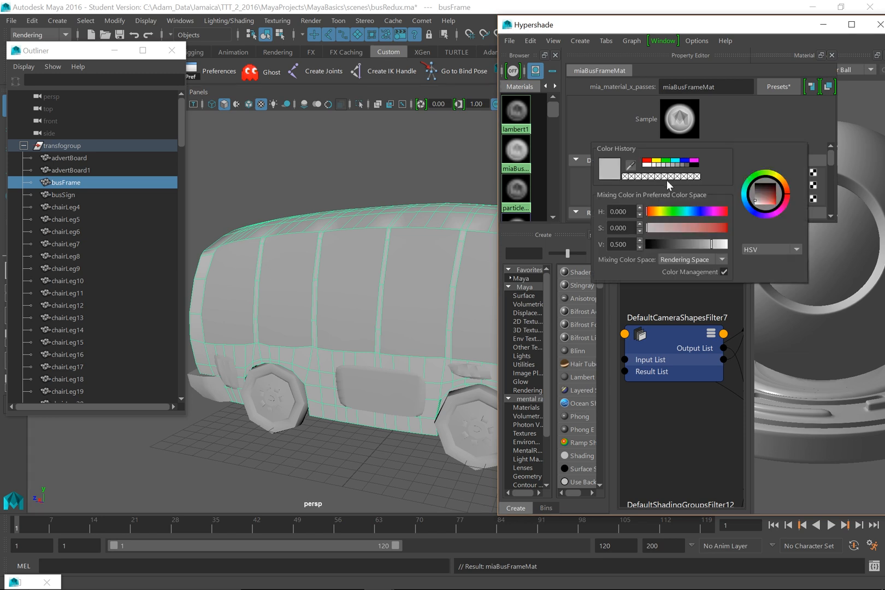
drag(656, 211, 720, 229)
drag(709, 251, 706, 252)
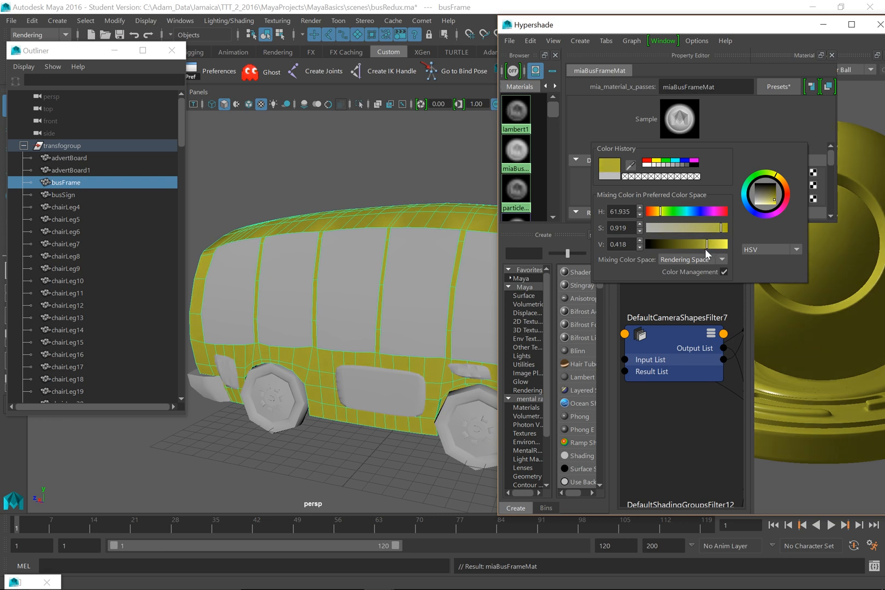
drag(662, 213, 659, 215)
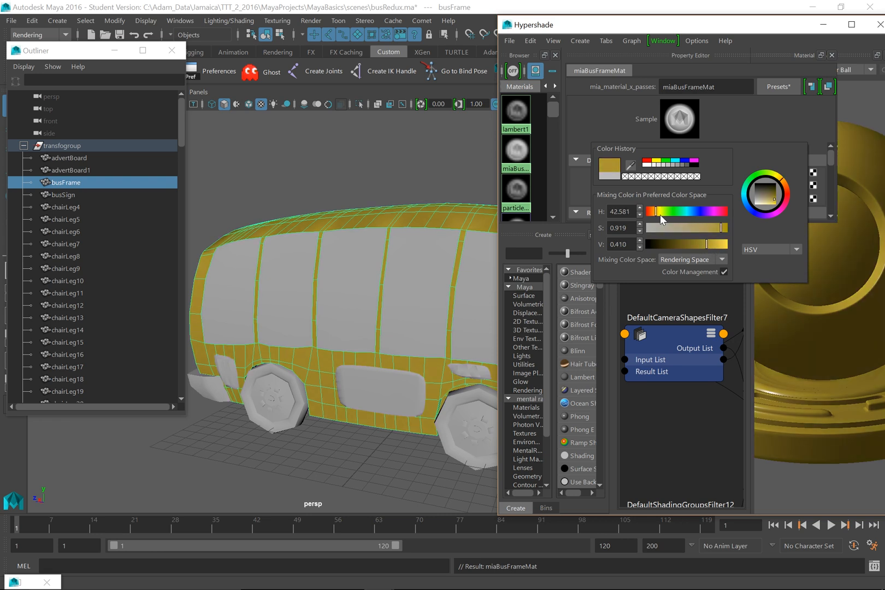
drag(722, 228, 708, 246)
click(406, 173)
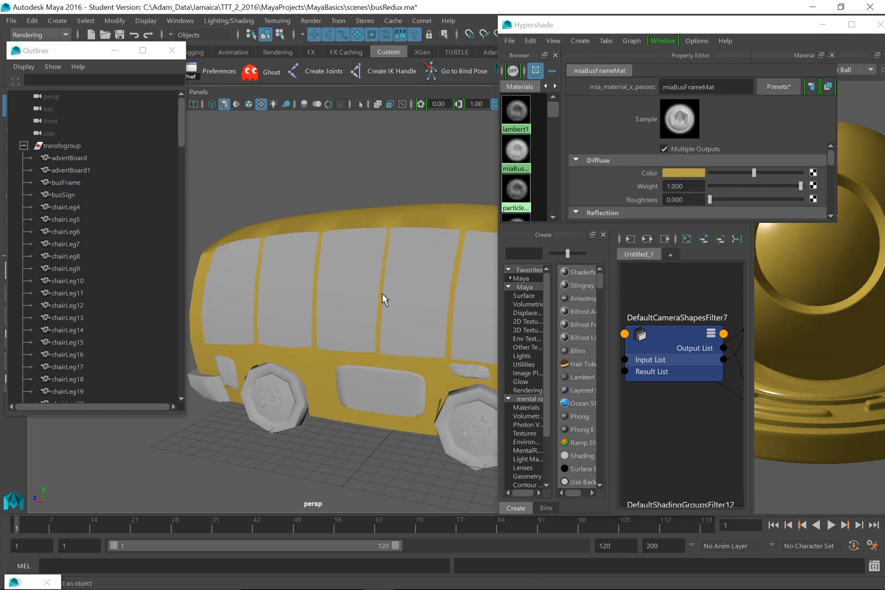
Step: Turn on the Smooth Mesh preview for busFrame and view the yellow frame deselected from the side
alt+drag(368, 383, 322, 472)
scroll(319, 377, up, 4)
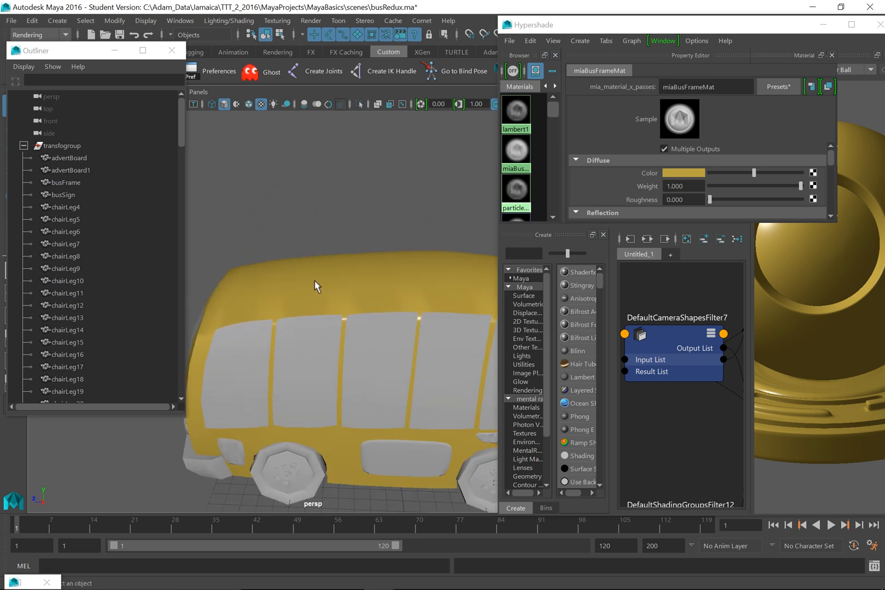
click(292, 328)
key(3)
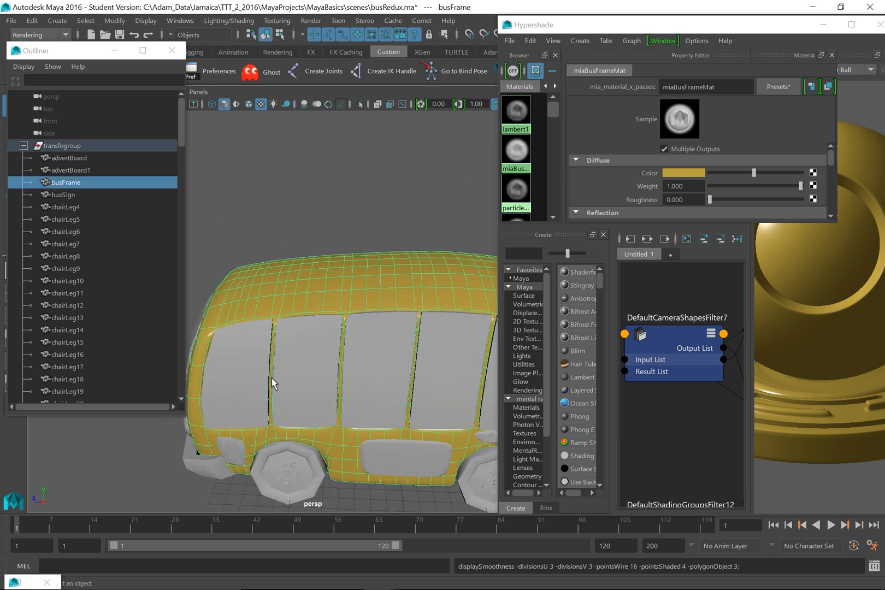
click(255, 234)
alt+drag(284, 401, 259, 391)
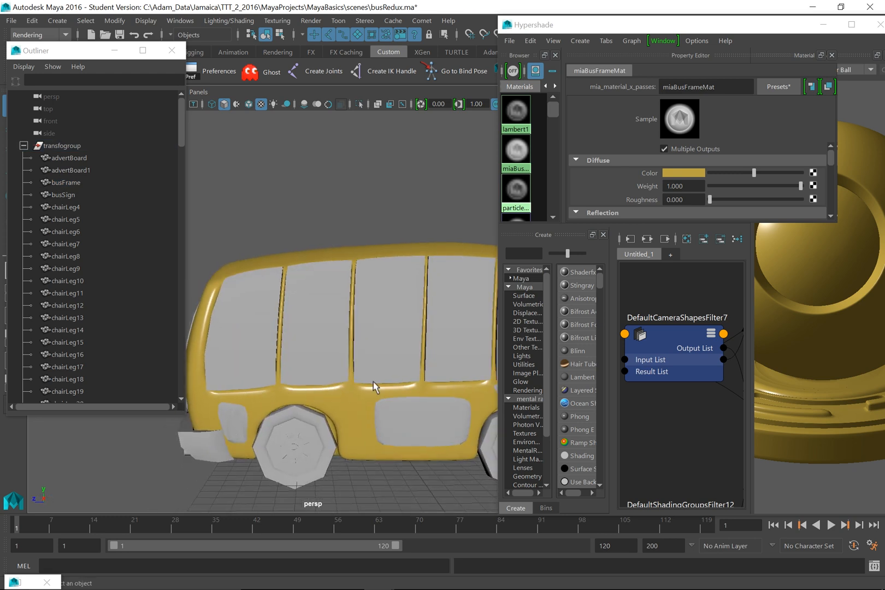
Step: Select busFrame and enlarge the Hypershade's property editor and node work area to show more material attributes
alt+drag(345, 322, 356, 376)
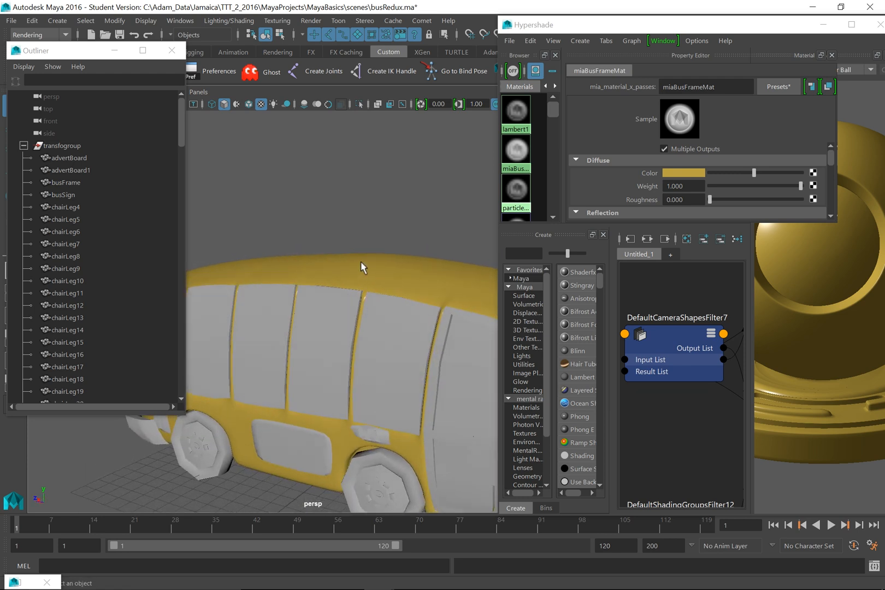
click(365, 282)
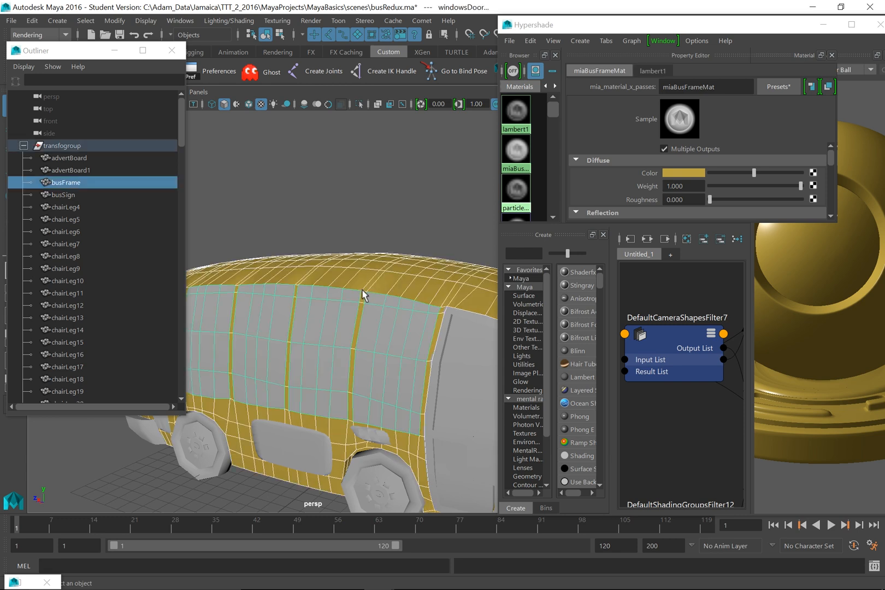
alt+middle_drag(333, 427, 354, 331)
alt+drag(355, 332, 404, 388)
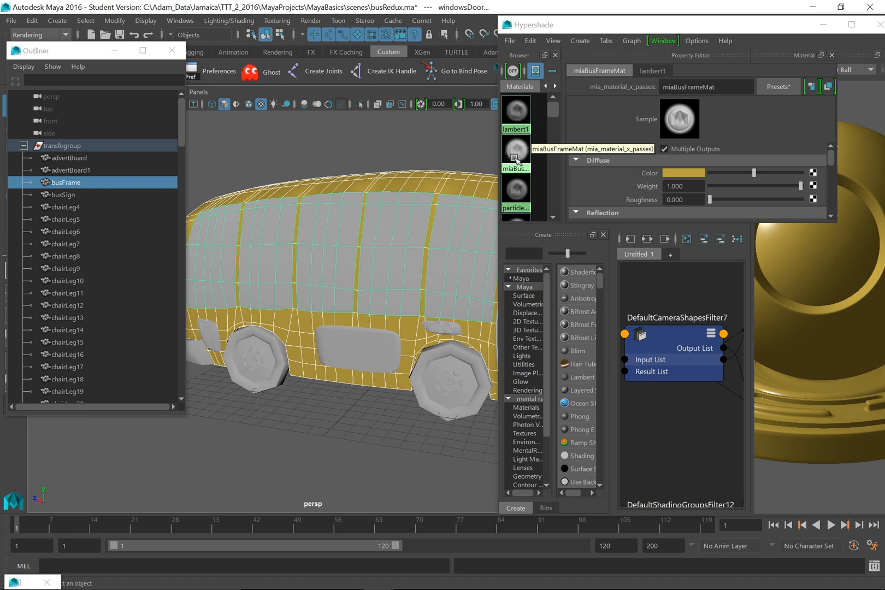
drag(554, 110, 558, 156)
drag(535, 229, 538, 342)
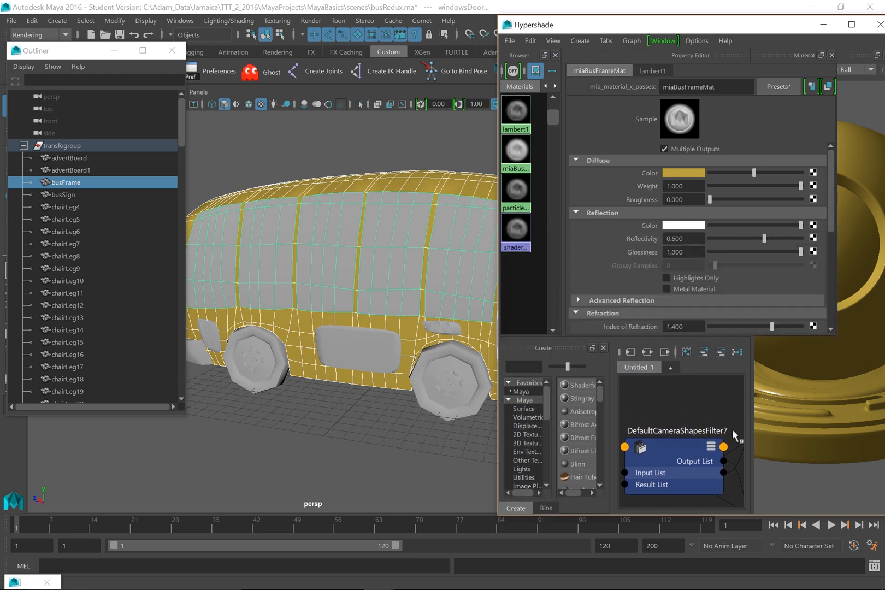
drag(750, 417, 838, 416)
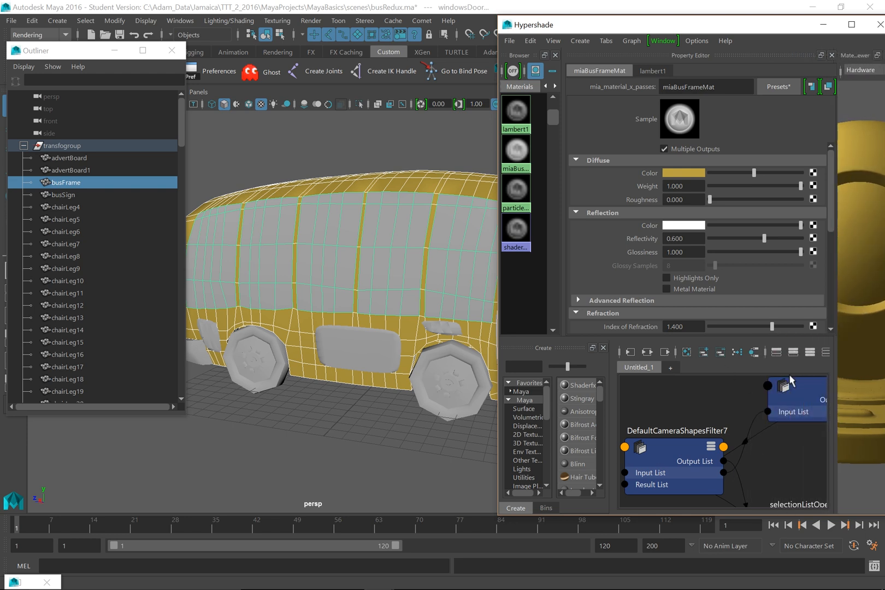
scroll(717, 444, down, 4)
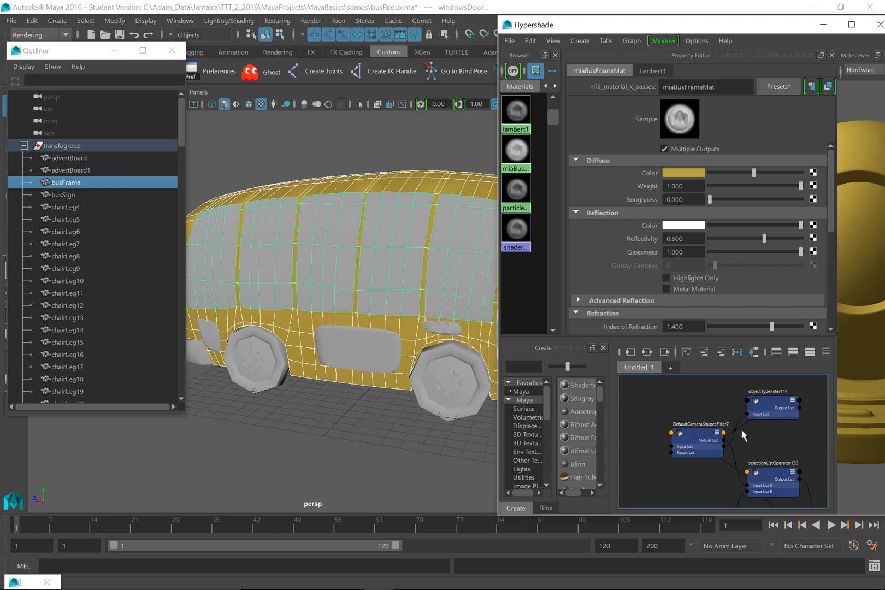
Step: Make miaBusFrameMat a metal material with reflectivity about 0.619, glossiness about 0.787 and 8 glossy samples
mouse_move(832, 191)
mouse_down()
mouse_move(835, 233)
mouse_move(835, 184)
mouse_up()
click(667, 289)
drag(763, 239, 757, 247)
click(696, 252)
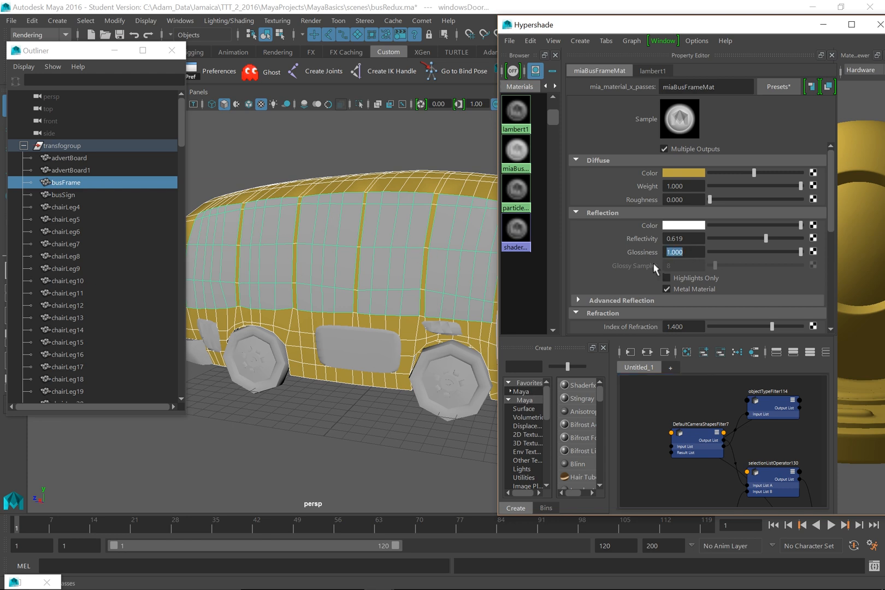
drag(800, 252, 772, 252)
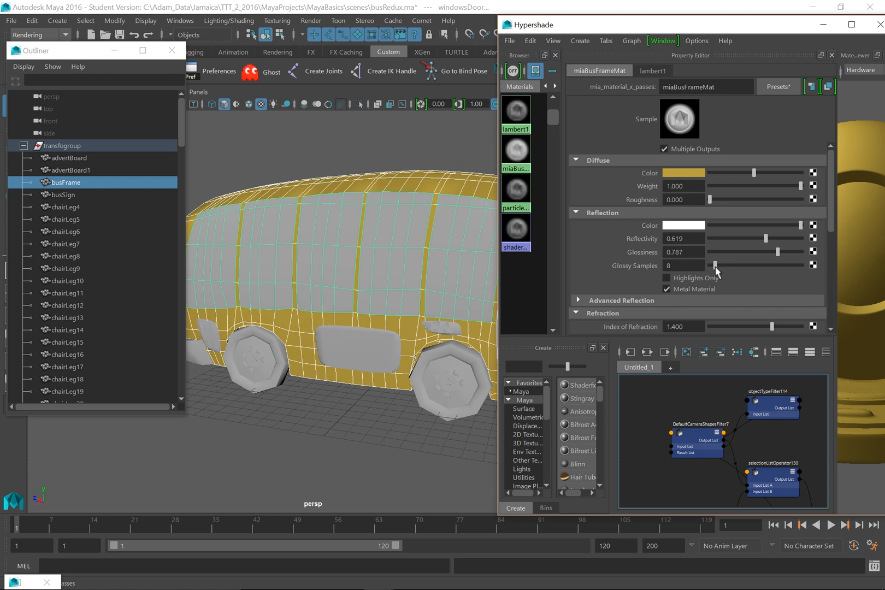
drag(736, 265, 741, 266)
click(675, 268)
text(8)
key(Return)
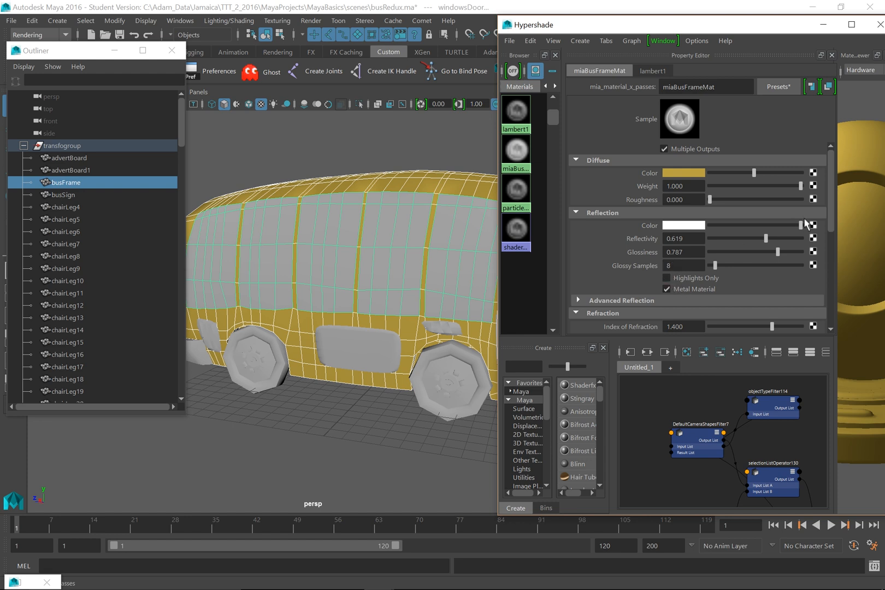
Step: Expand miaBusFrameMat's BRDF settings and set the 0 Degree Reflection to 0.2
scroll(832, 214, down, 2)
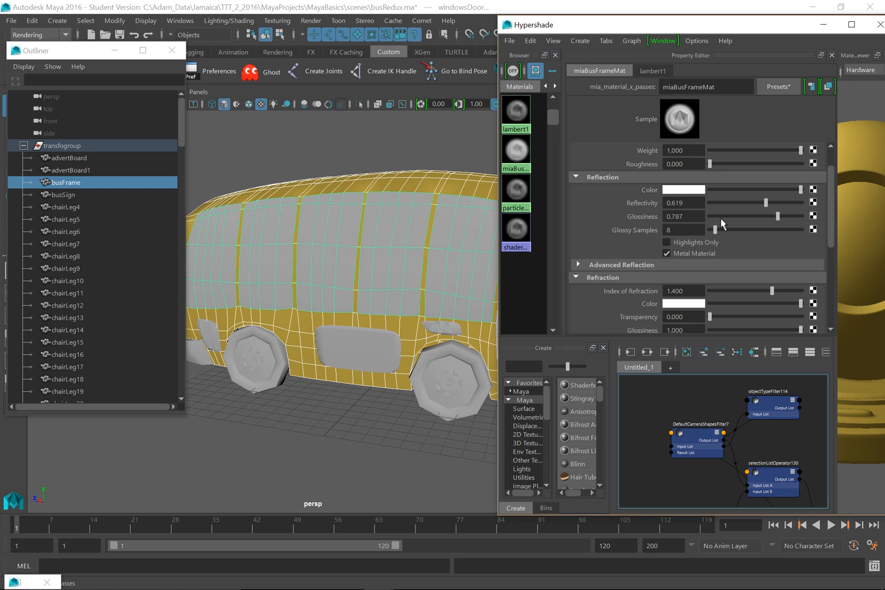
scroll(834, 256, down, 5)
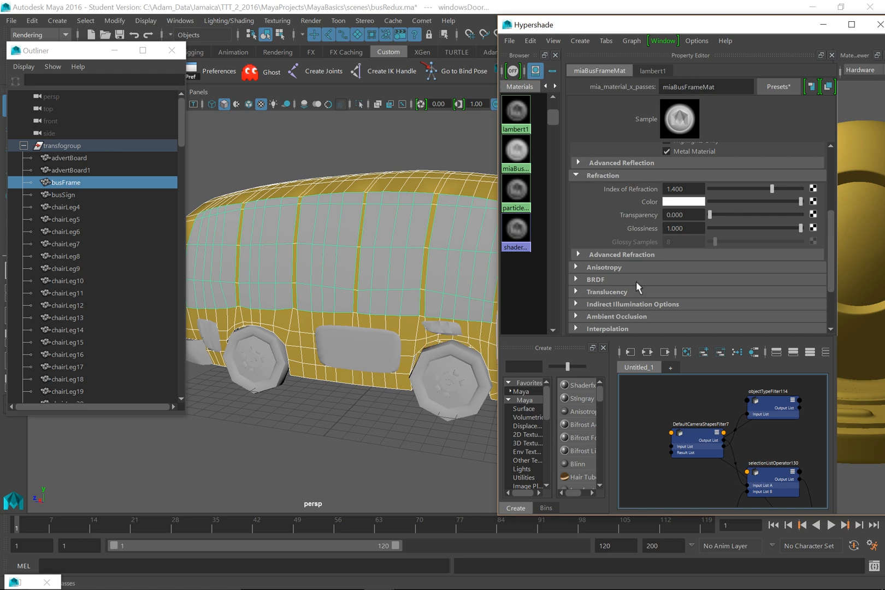
click(586, 281)
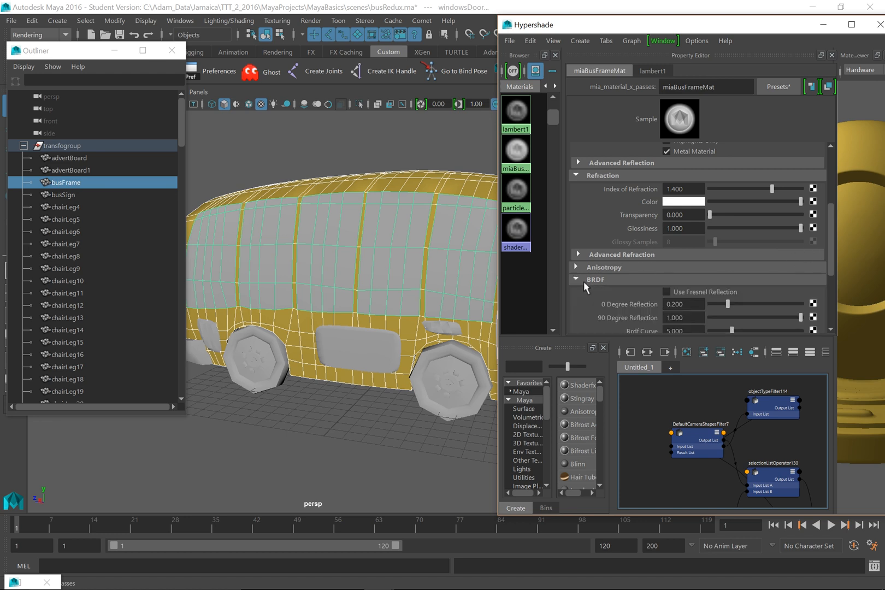
drag(828, 240, 781, 211)
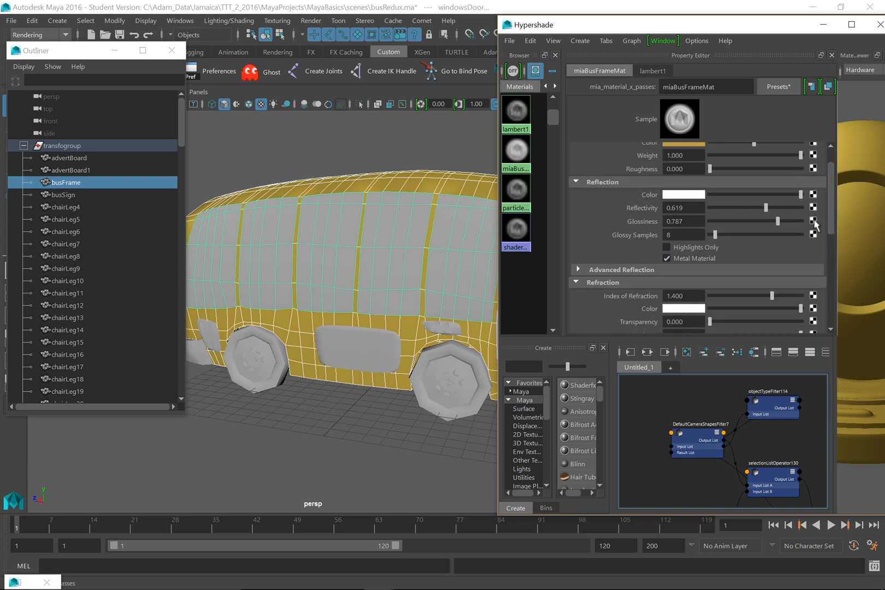
drag(828, 193, 837, 252)
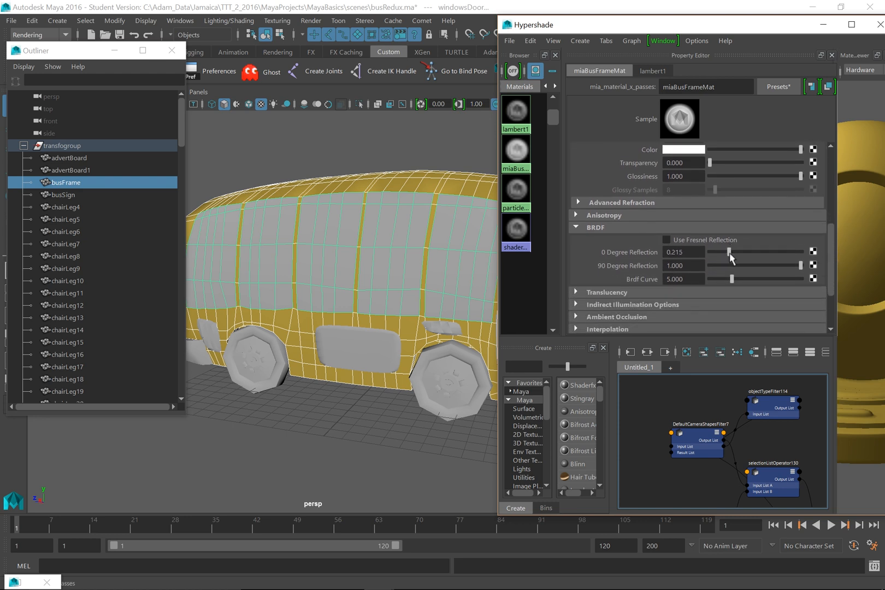
drag(730, 253, 798, 258)
mouse_move(730, 263)
mouse_down()
mouse_move(775, 257)
mouse_move(732, 269)
mouse_up()
double_click(676, 252)
key(BackSpace)
text(0.2)
key(Return)
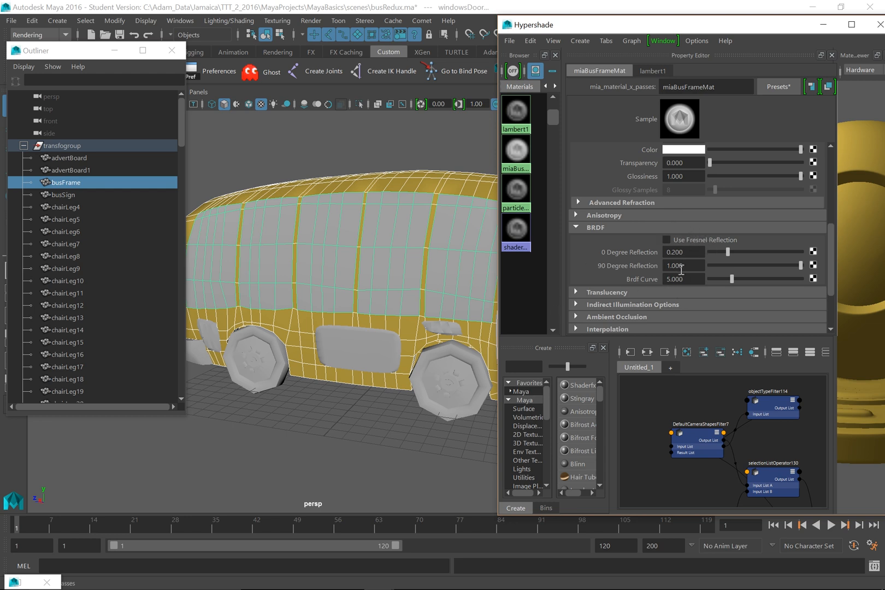
Step: Move the Hypershade and Outliner windows aside and show the whole bus from an elevated front-side angle
drag(548, 26, 633, 57)
alt+drag(419, 375, 400, 377)
alt+drag(309, 370, 402, 402)
drag(82, 50, 57, 117)
Step: Create a polygon plane under the bus and scale it up uniformly until it extends well beyond the bus
click(111, 52)
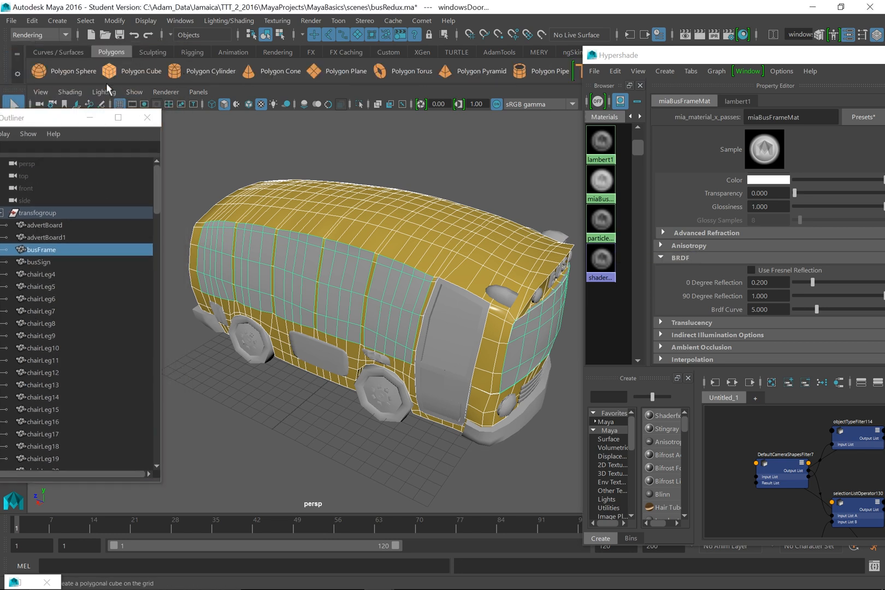
click(344, 70)
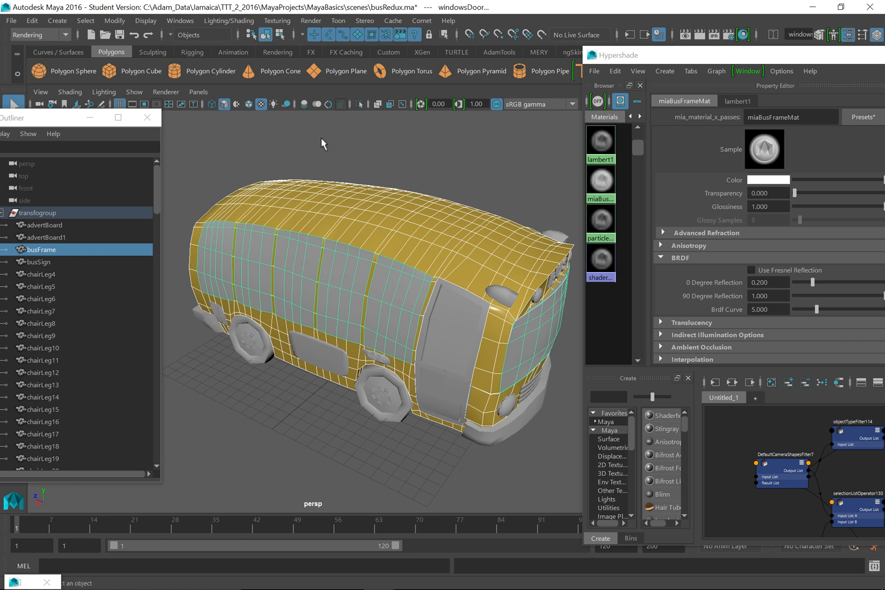
key(r)
drag(361, 354, 579, 405)
drag(360, 352, 475, 389)
Step: Collapse transfogroup in the Outliner, rename the new plane as ground, and minimize the Outliner
drag(40, 122, 96, 33)
click(54, 121)
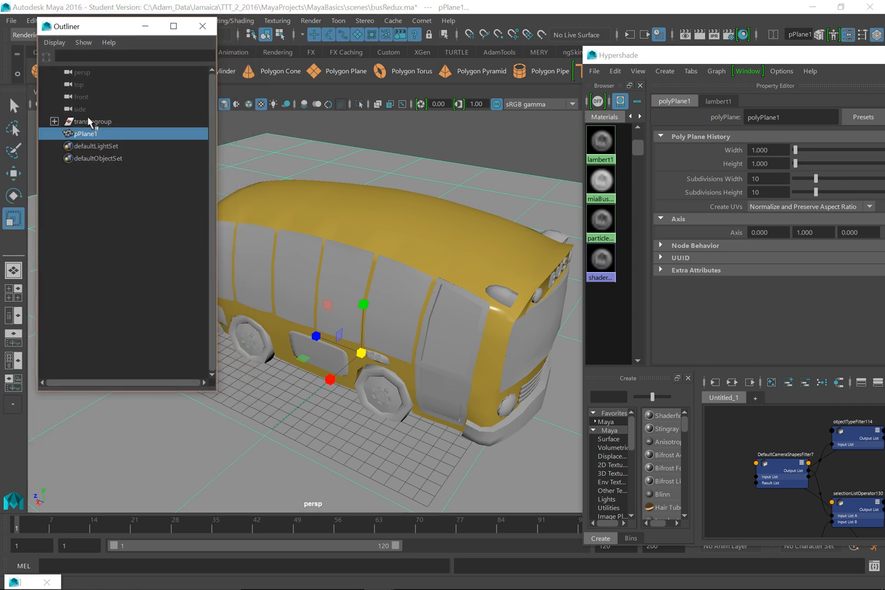
double_click(87, 134)
text(grou)
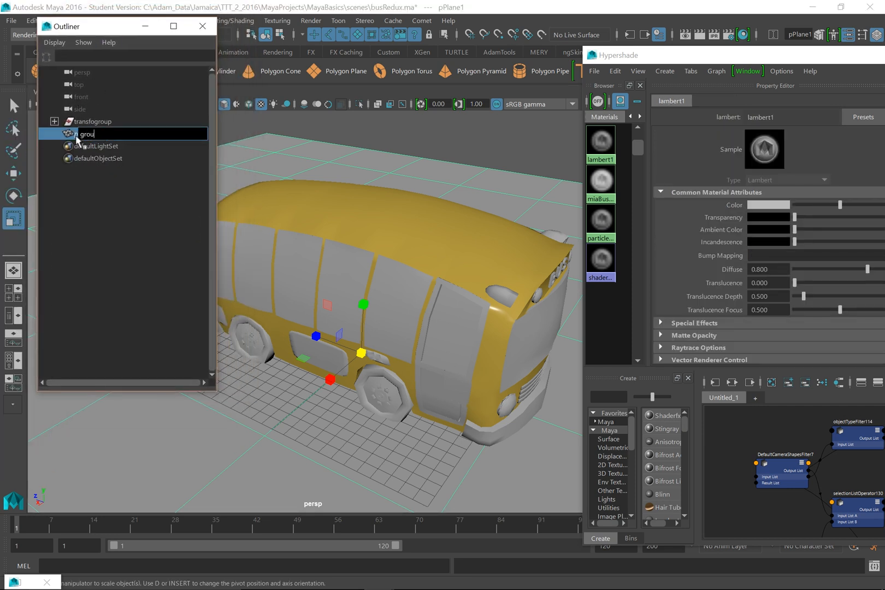
text(nd)
key(Return)
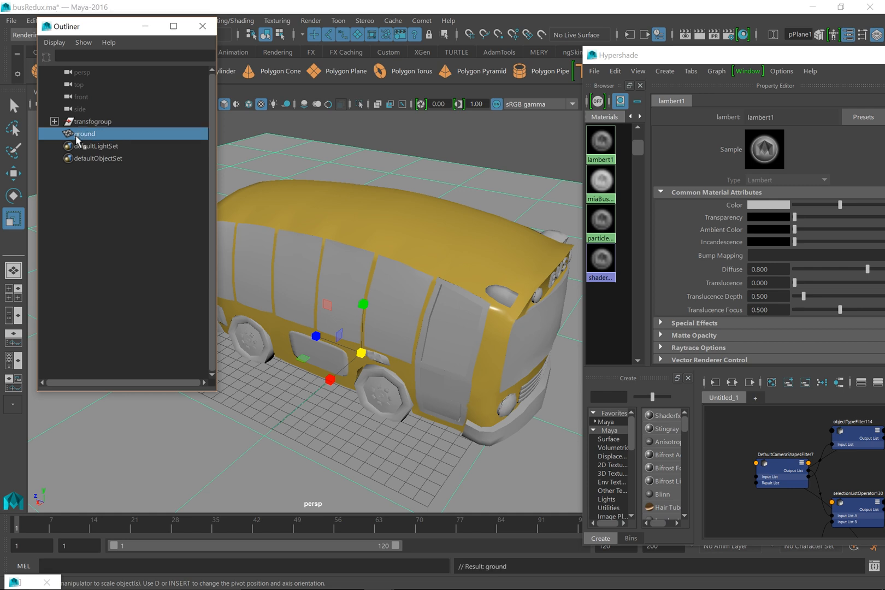
click(145, 32)
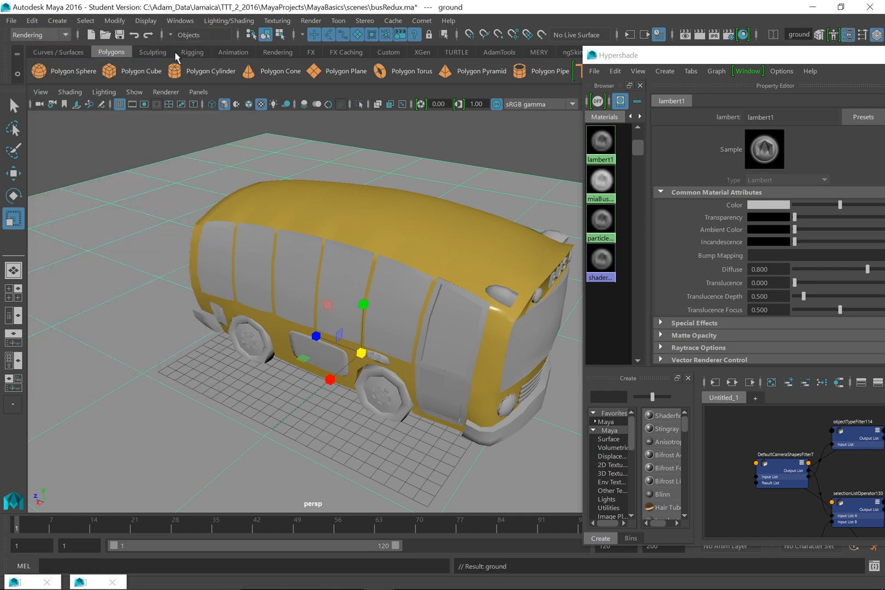
Step: Assign a new mental ray mia_material_x_passes material to the ground plane
right_click(107, 278)
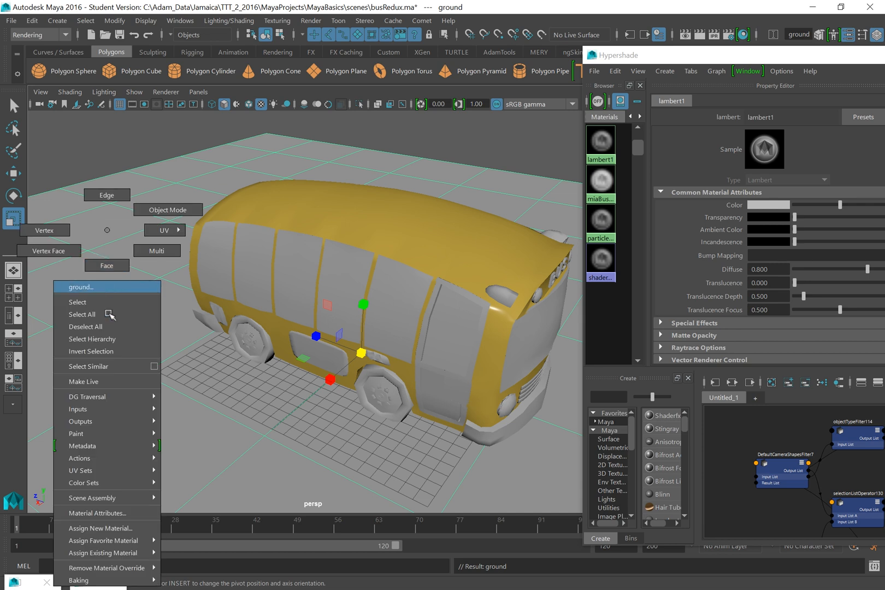
click(109, 529)
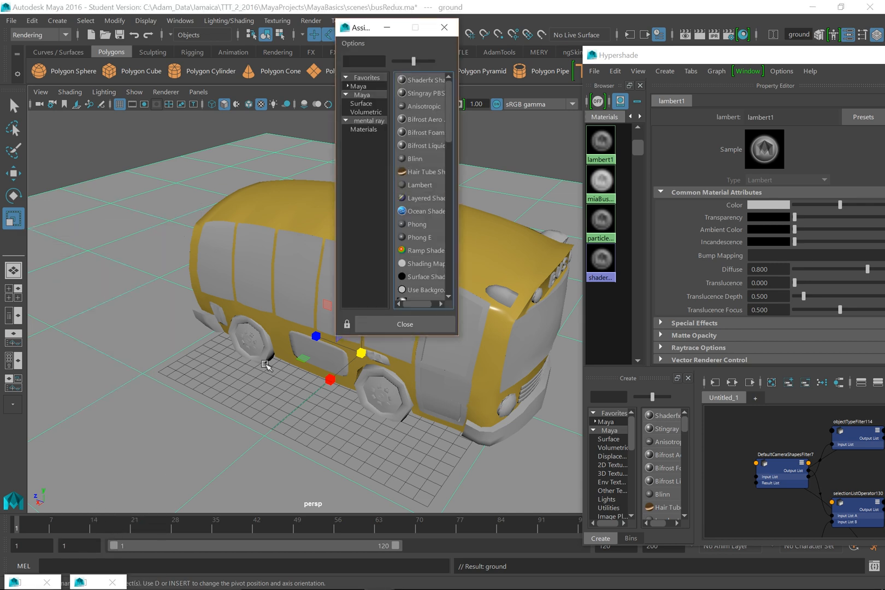
click(366, 129)
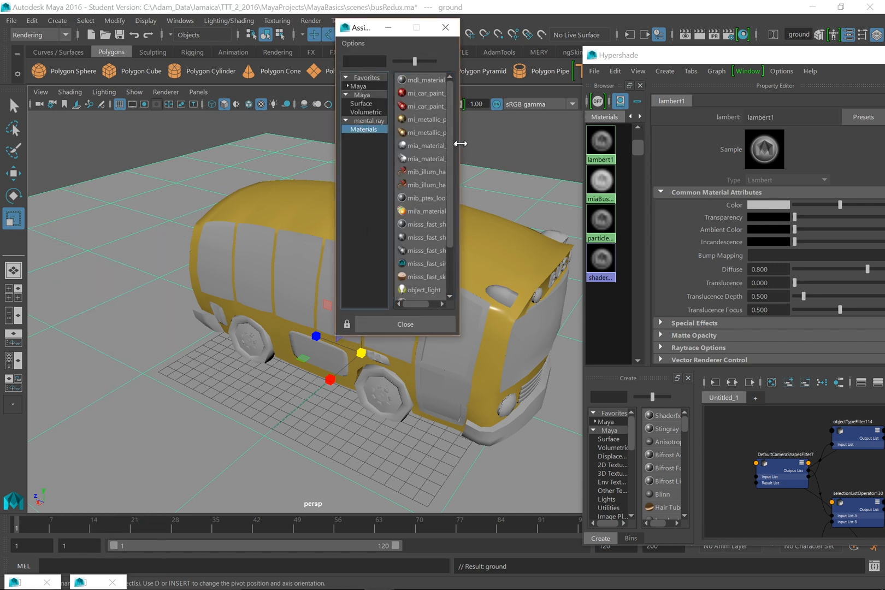
drag(457, 142, 538, 146)
click(434, 164)
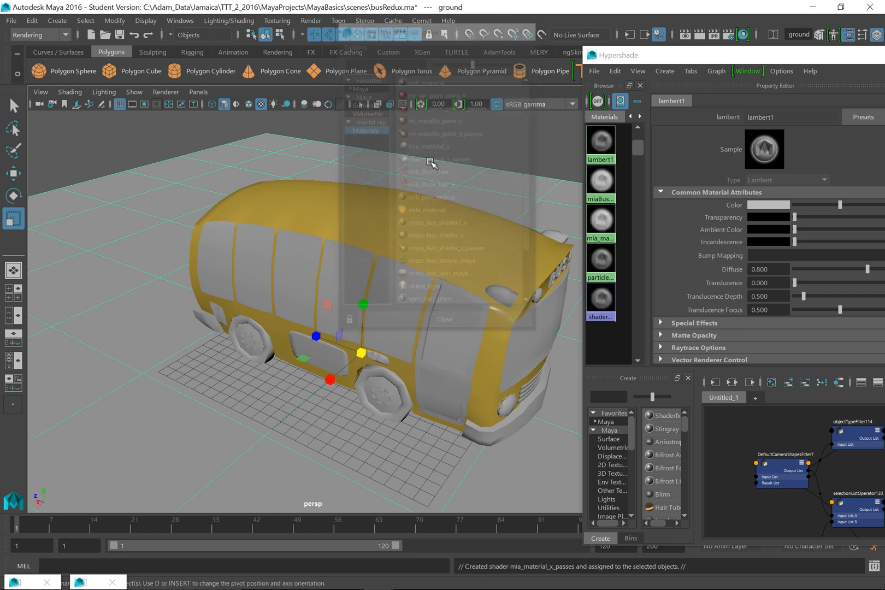
Step: Bring the Hypershade fully into view and rename the ground's mia material as miaGroundMat
drag(729, 58, 556, 47)
drag(645, 106, 589, 107)
key(BackSpace)
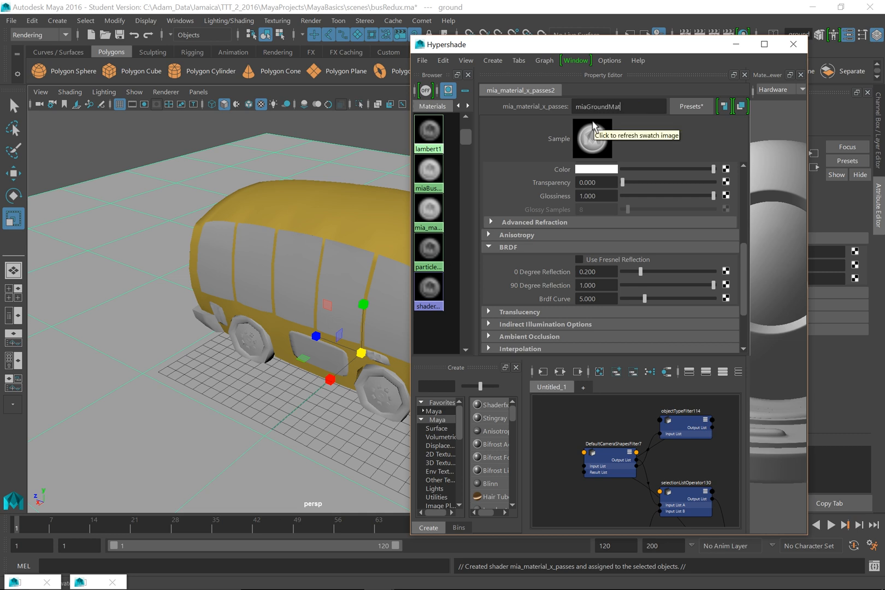
key(Return)
Step: Try tinting miaGroundMat's refraction color olive green with a hue of about 85 and saturation of about 0.677
mouse_move(652, 170)
mouse_down()
mouse_move(645, 170)
mouse_move(652, 173)
mouse_up()
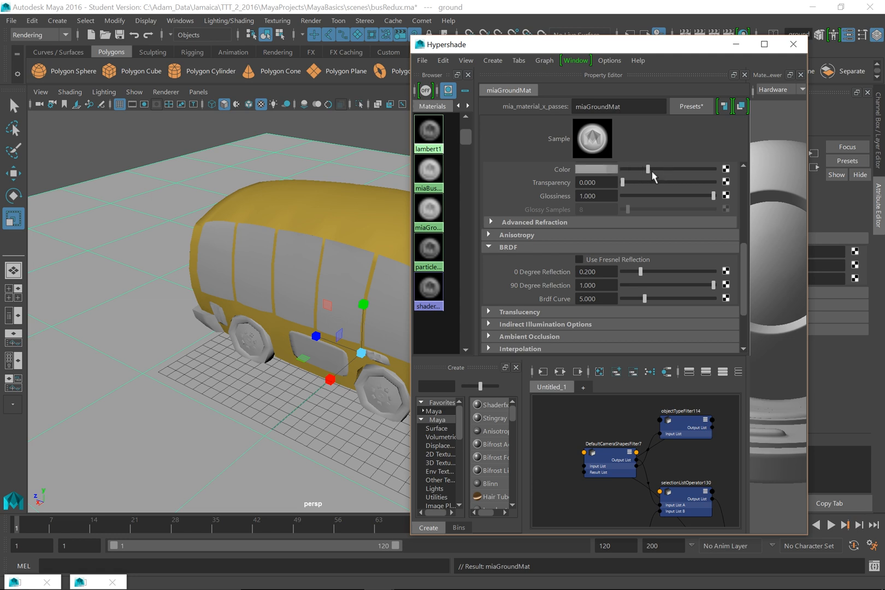
click(596, 170)
click(612, 225)
drag(619, 222, 614, 223)
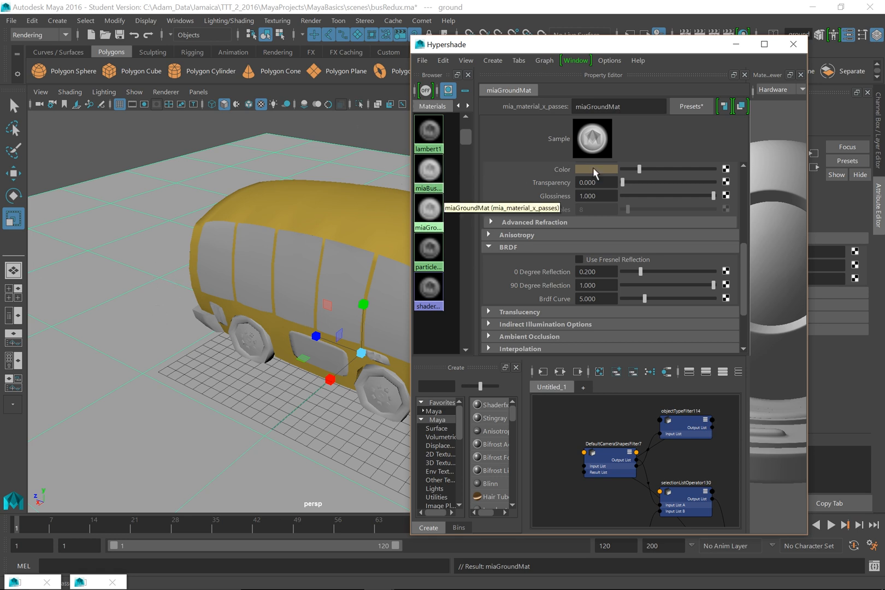
drag(638, 170, 637, 173)
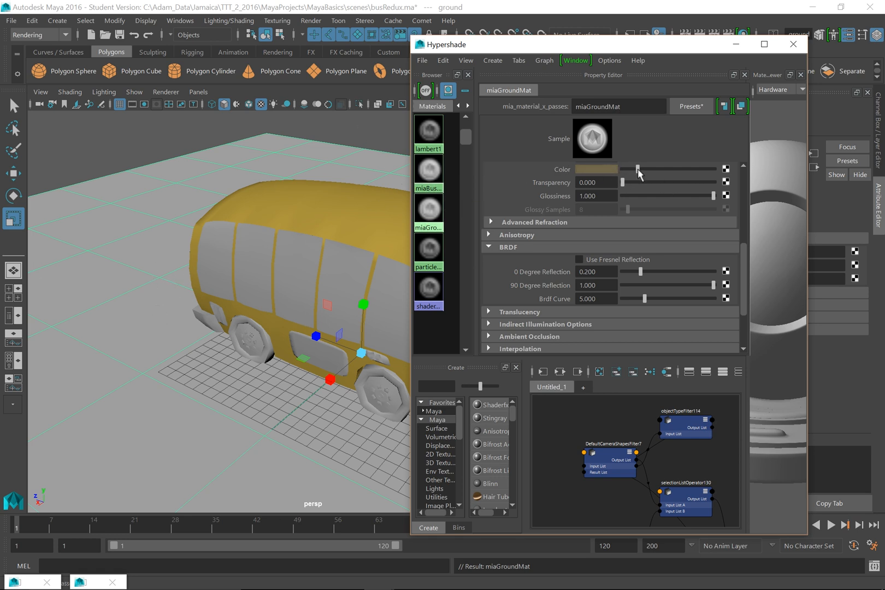
click(607, 171)
drag(594, 205, 597, 205)
click(632, 221)
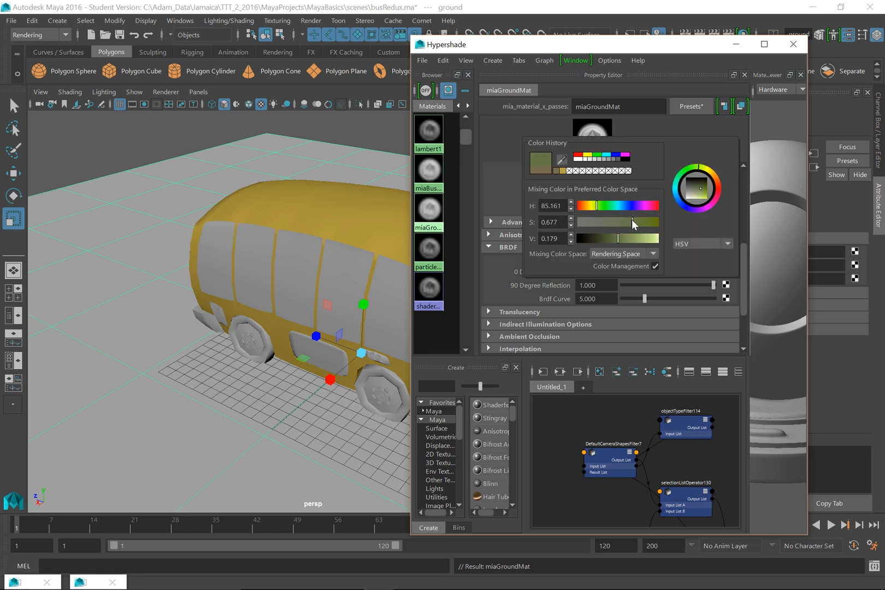
drag(621, 239, 628, 242)
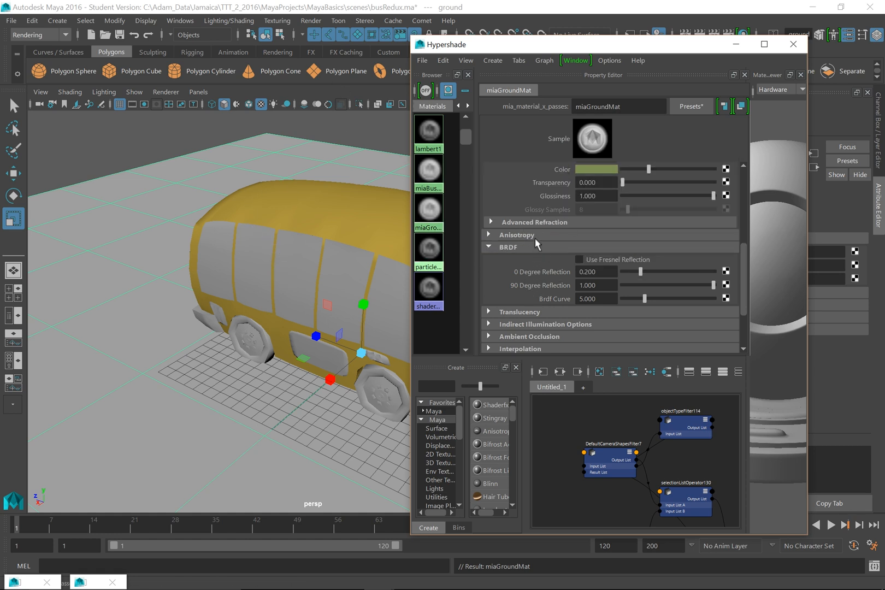
Step: Restore miaGroundMat's refraction color to white by raising its brightness fully and removing its saturation
drag(743, 254, 742, 206)
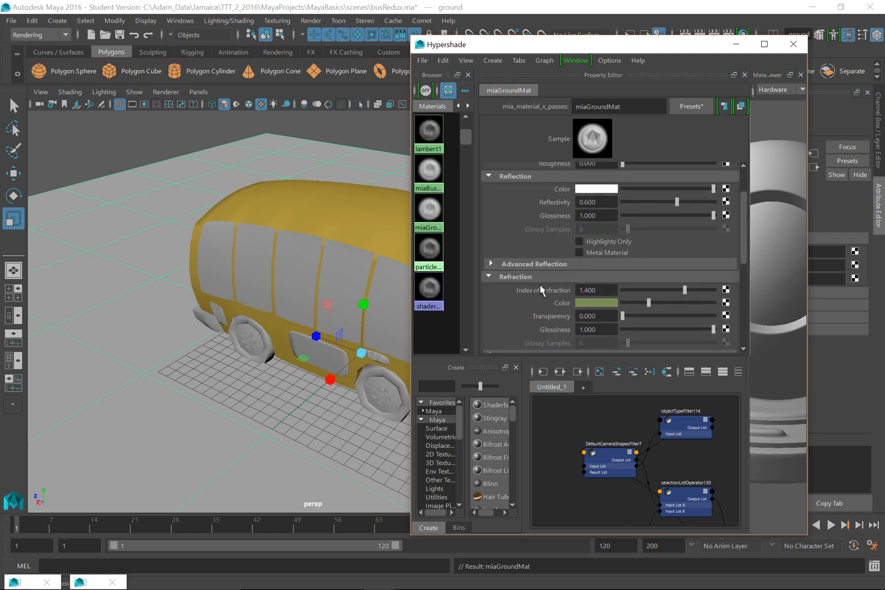
drag(648, 305, 715, 308)
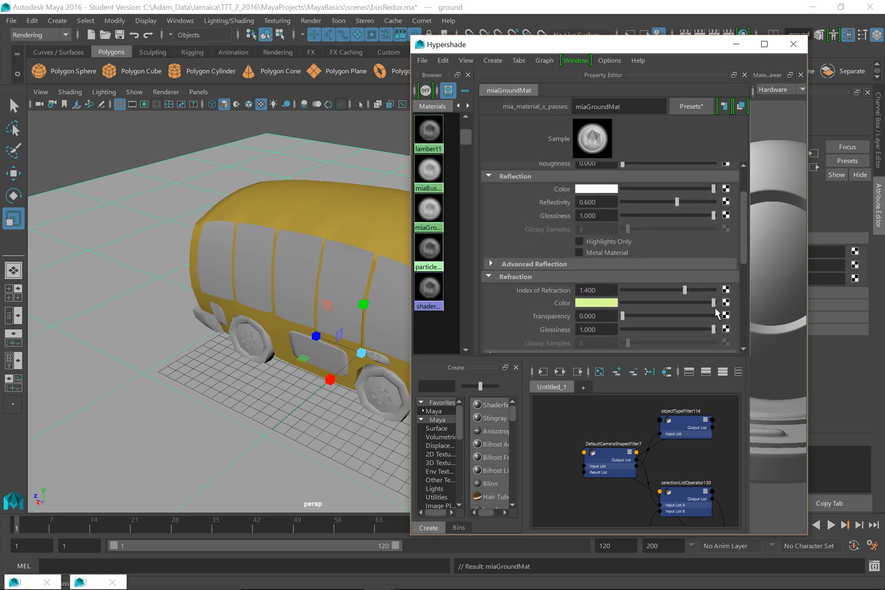
click(587, 303)
drag(590, 362, 567, 362)
Step: Set miaGroundMat's diffuse color to a soft green with hue 125.806, saturation 0.527 and value 0.617, and minimize the Hypershade
scroll(742, 178, up, 3)
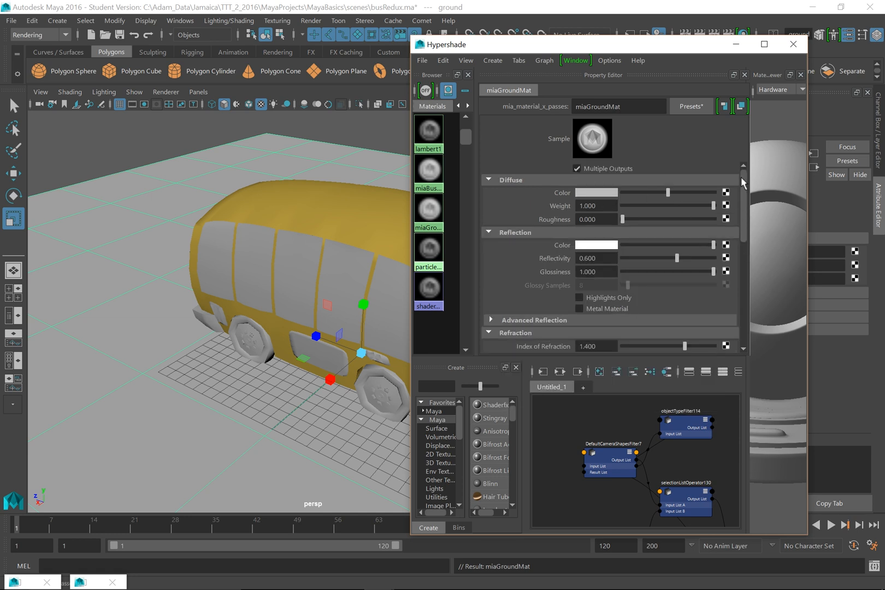
click(595, 192)
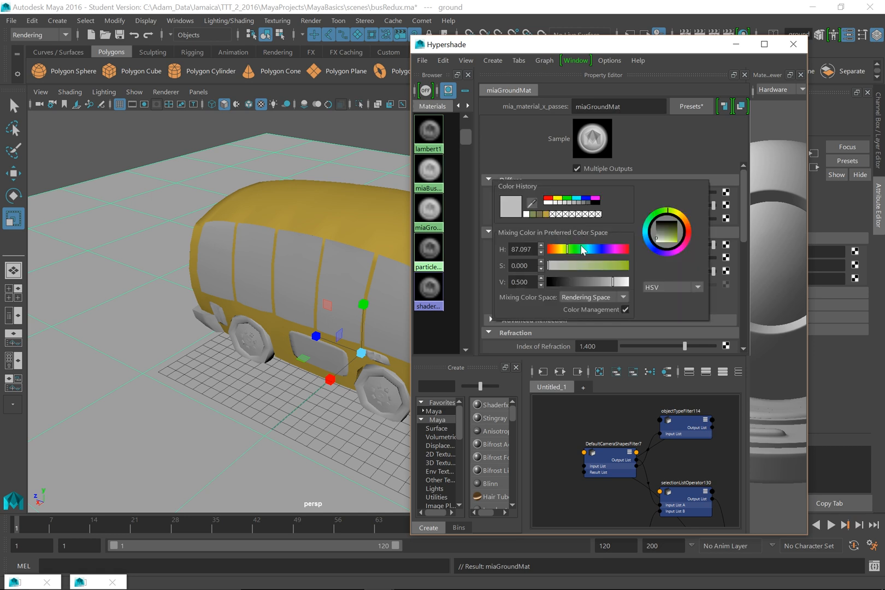
drag(568, 251, 618, 283)
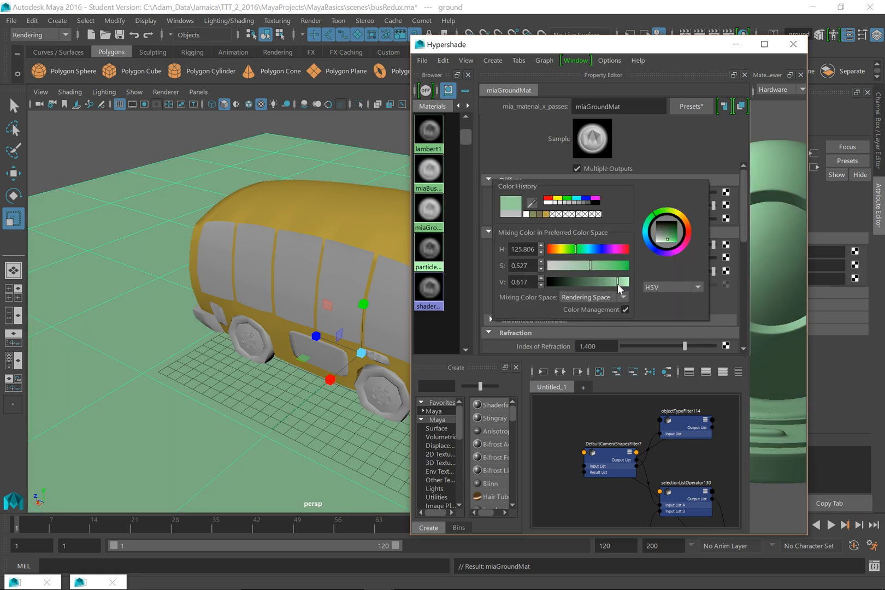
click(736, 45)
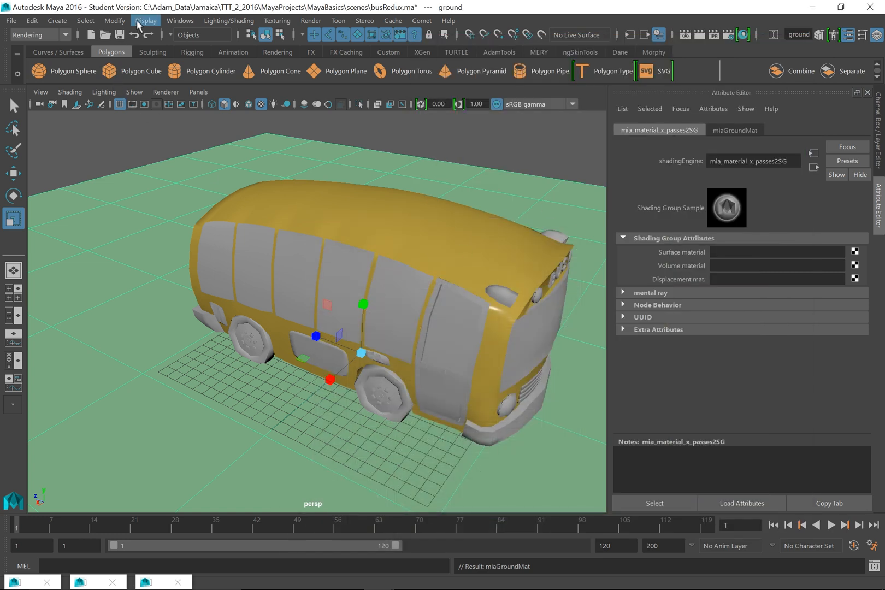
Step: Create a directional light and rotate it so it shines down across the bus and ground at an angle
click(58, 20)
mouse_move(109, 89)
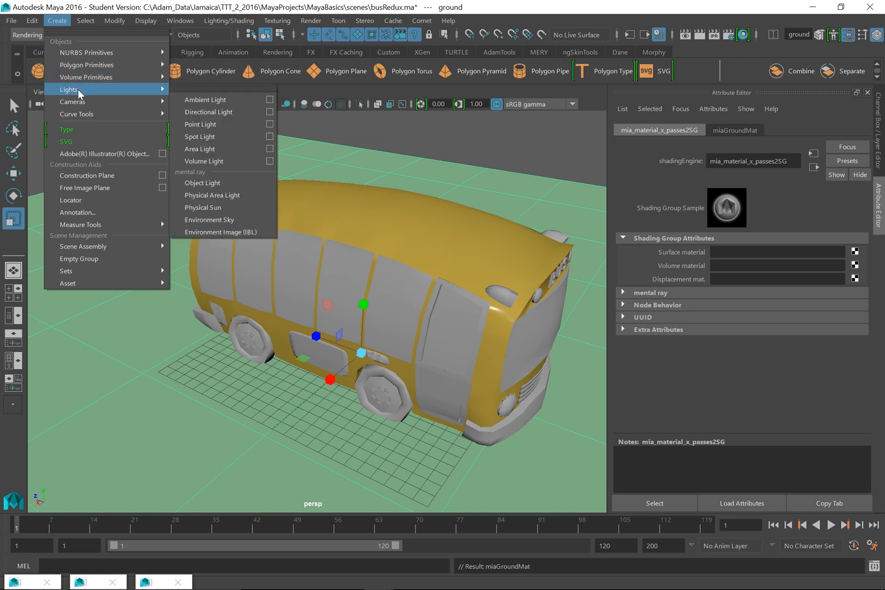
click(208, 112)
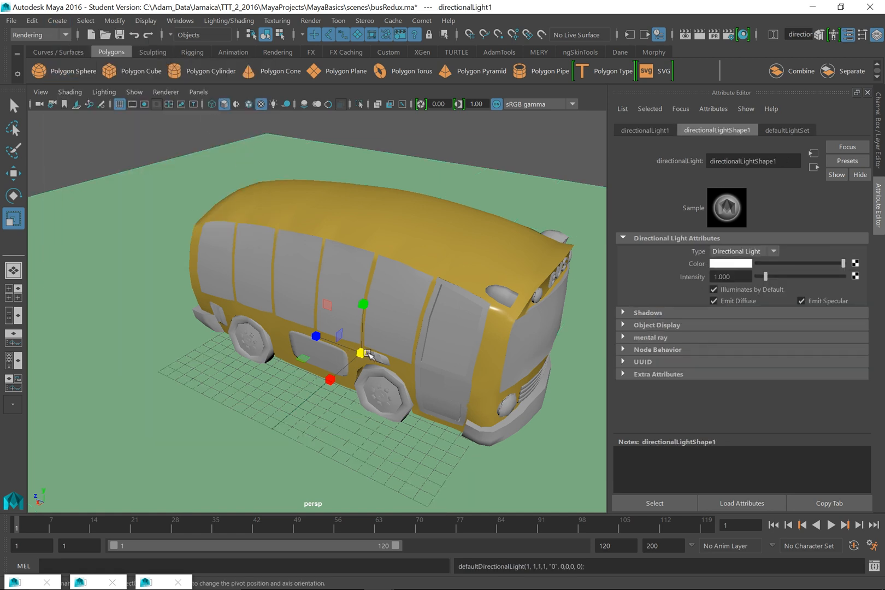
key(e)
drag(323, 346, 293, 335)
key(r)
key(e)
drag(347, 360, 337, 346)
Step: Light the perspective viewport with all scene lights and turn on its shadow display
click(103, 92)
click(123, 126)
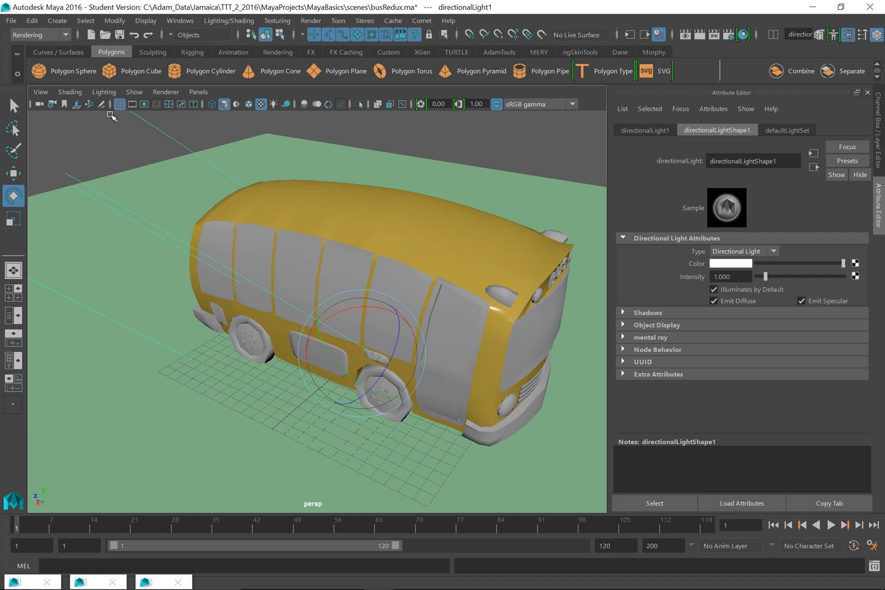
click(104, 93)
click(116, 191)
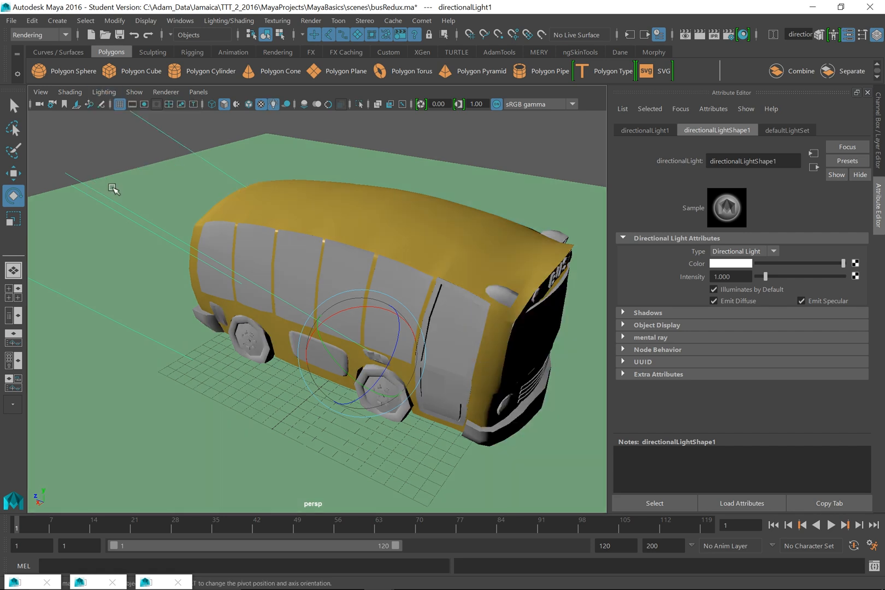
Step: Frame the bus's front in a low three-quarter view and save that camera view as a bookmark named moodyBus
alt+drag(235, 312, 326, 375)
alt+drag(326, 375, 330, 413)
alt+right_drag(330, 413, 342, 389)
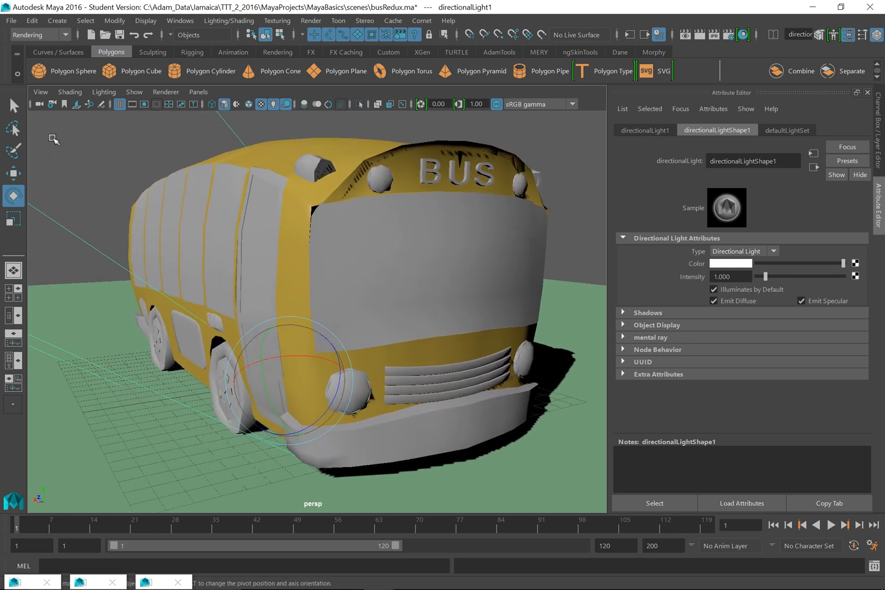
click(36, 95)
mouse_move(66, 264)
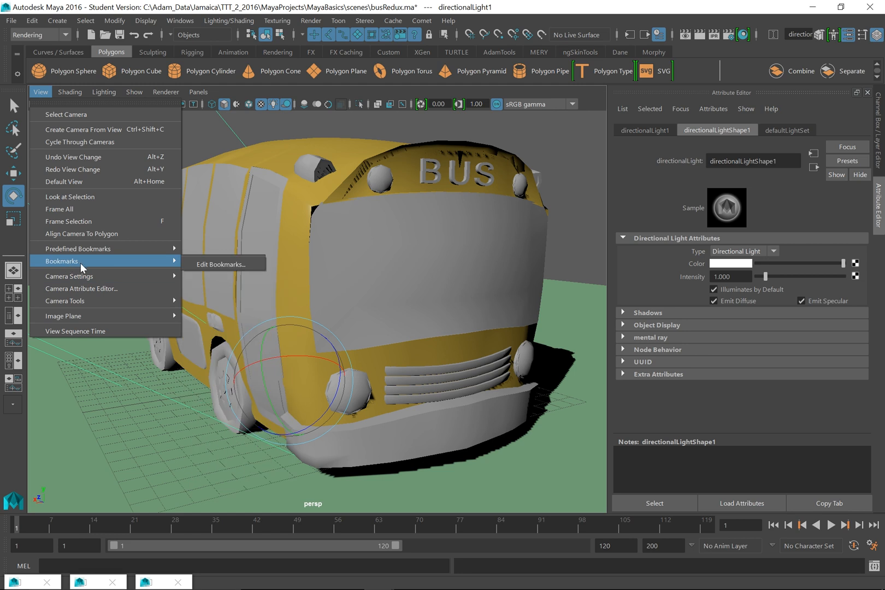
click(215, 262)
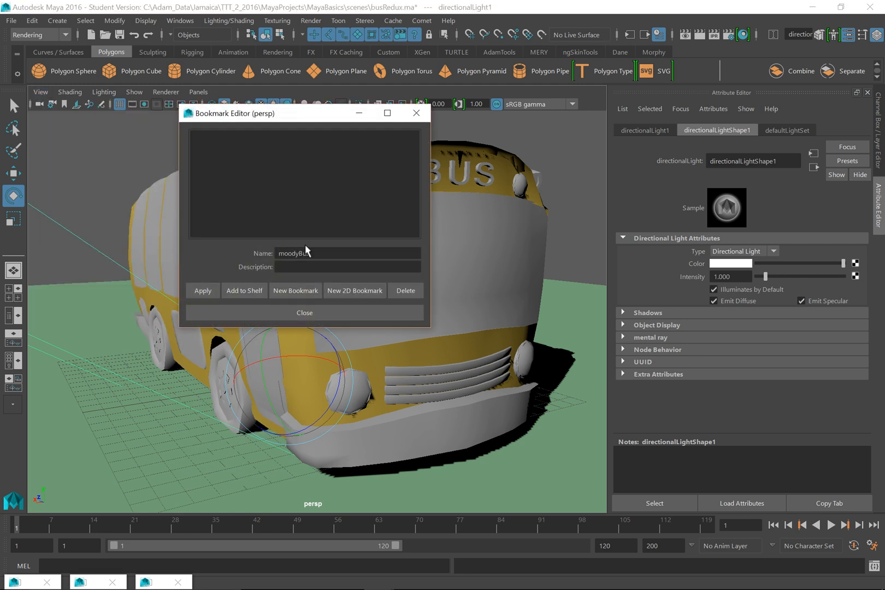
key(Return)
click(298, 312)
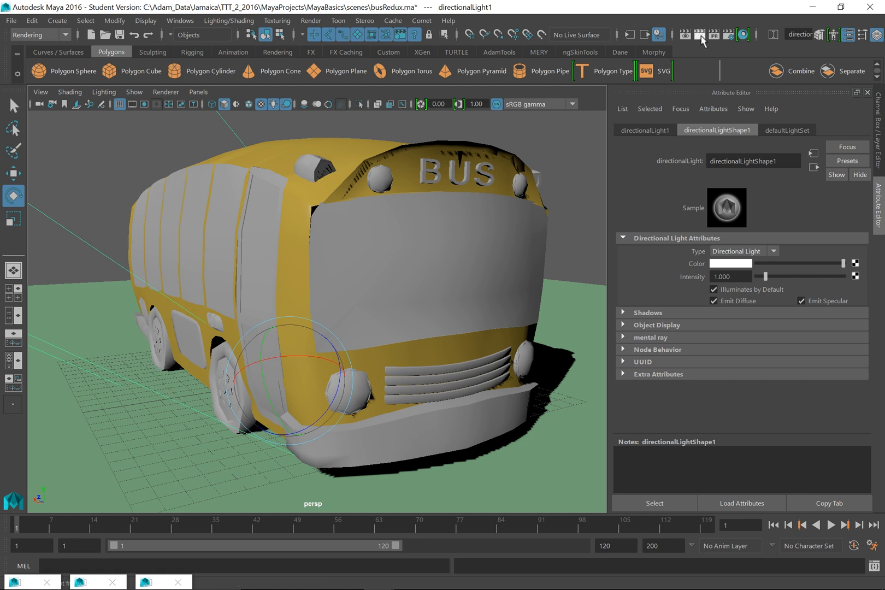
Step: Render the current perspective view with mental ray and move the Render View window lower to inspect the image
click(700, 35)
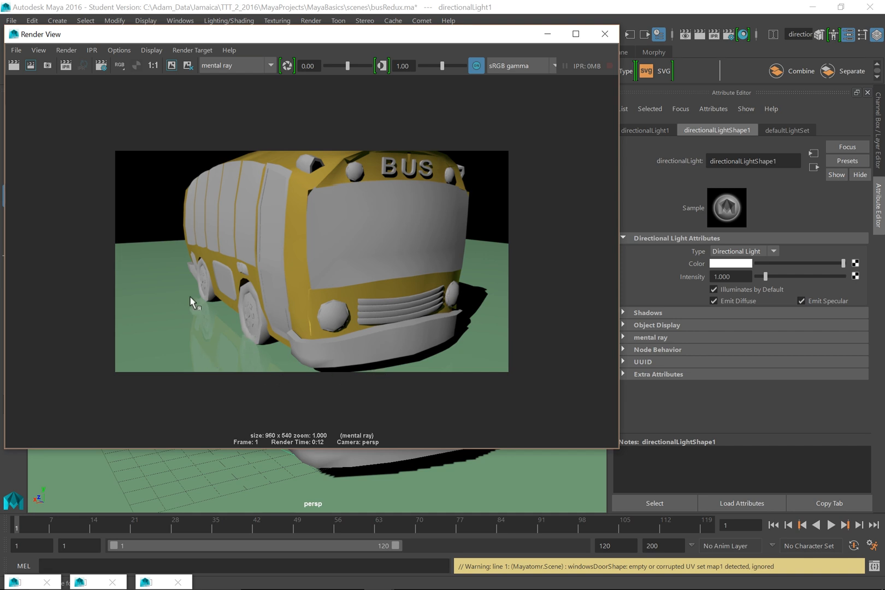
drag(134, 37, 155, 83)
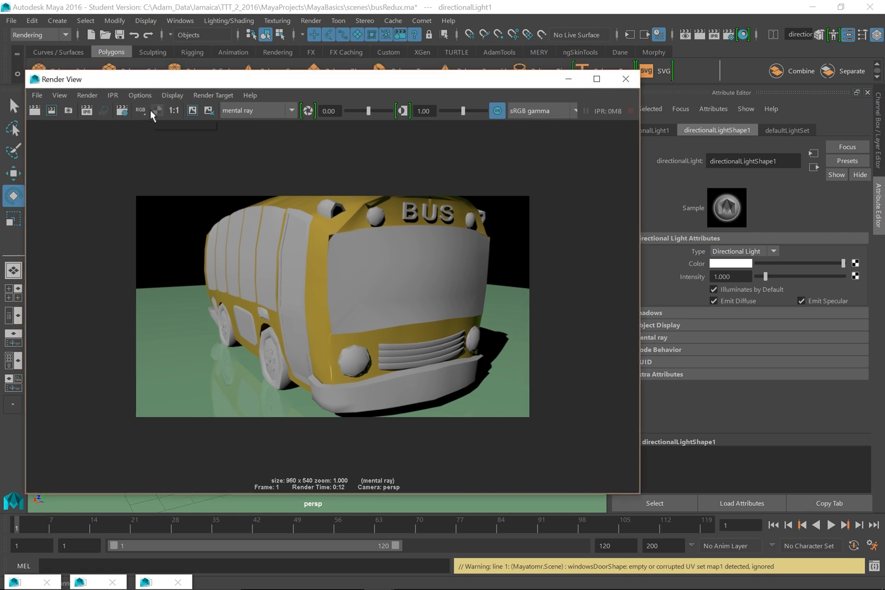